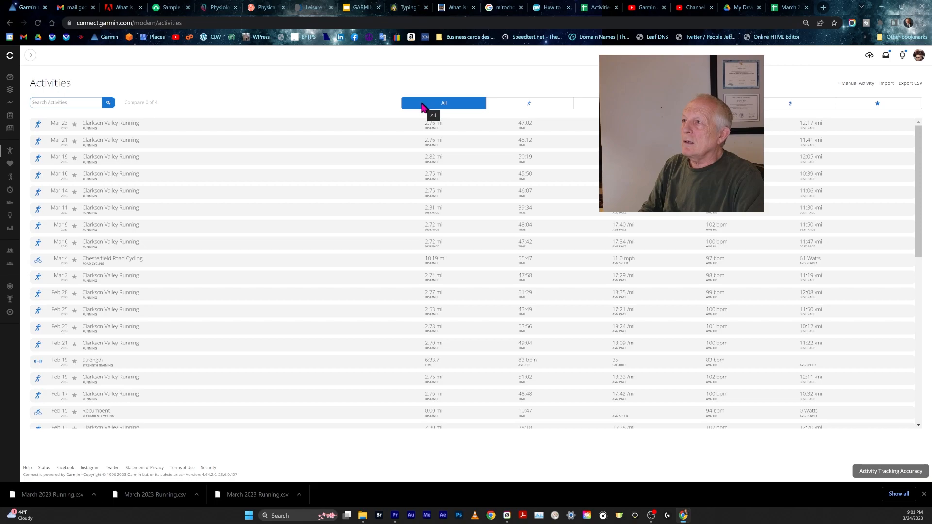
- Filter the activities to running with a date range of 03/01/2023 to 03/24/2023 and the event type Uncategorized
left_click(527, 108)
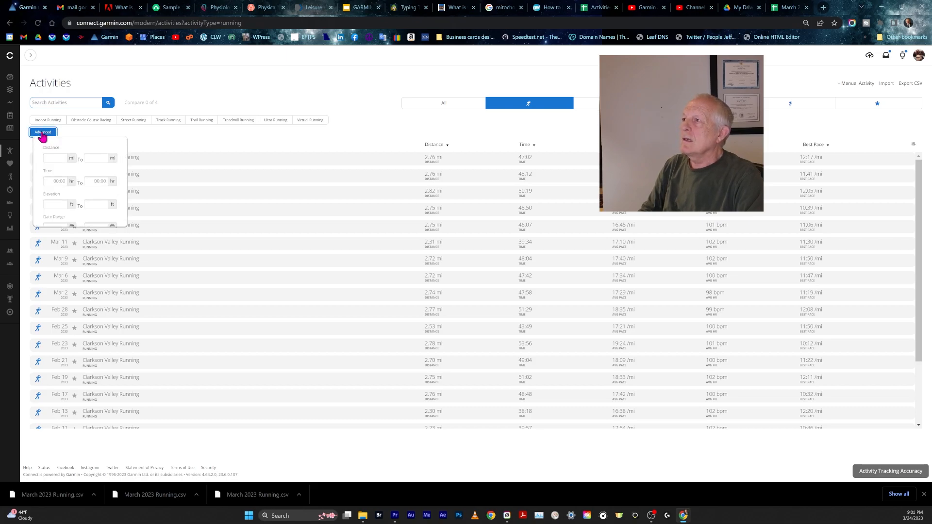
left_click(56, 226)
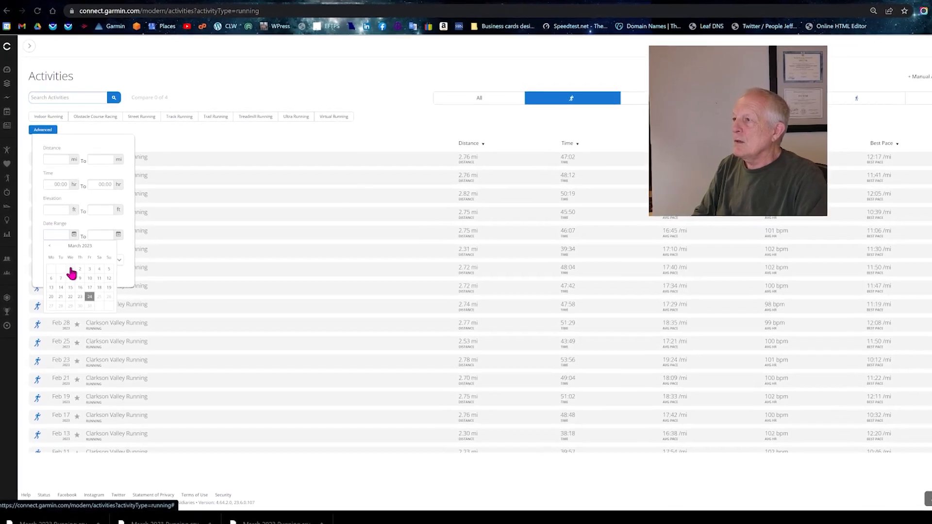
left_click(72, 273)
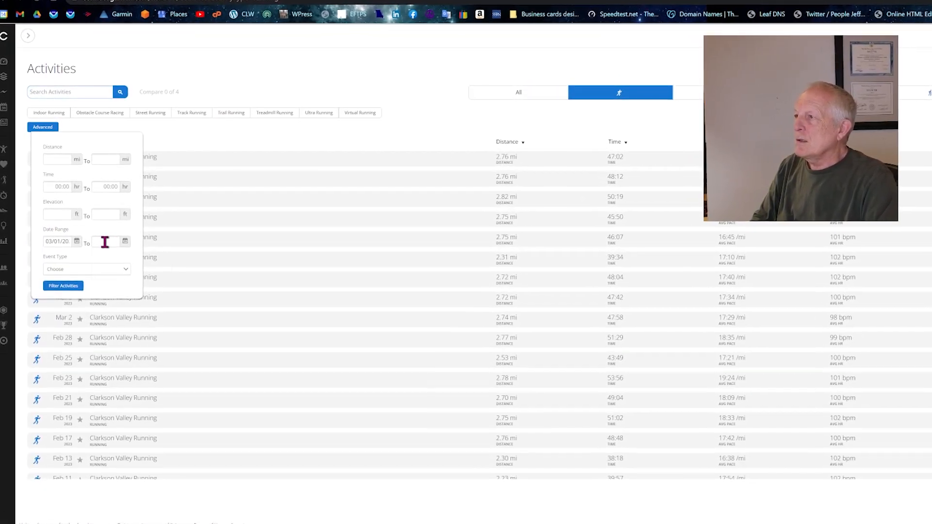
left_click(104, 242)
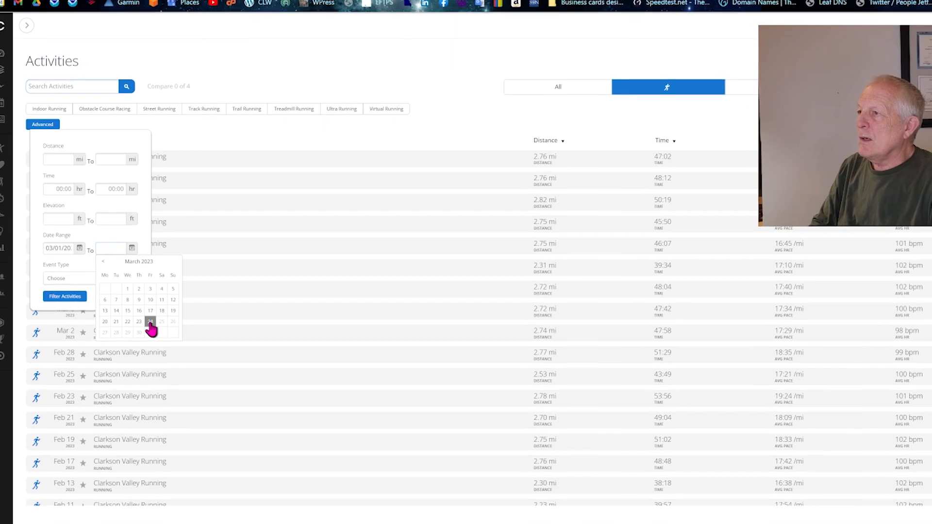
left_click(150, 322)
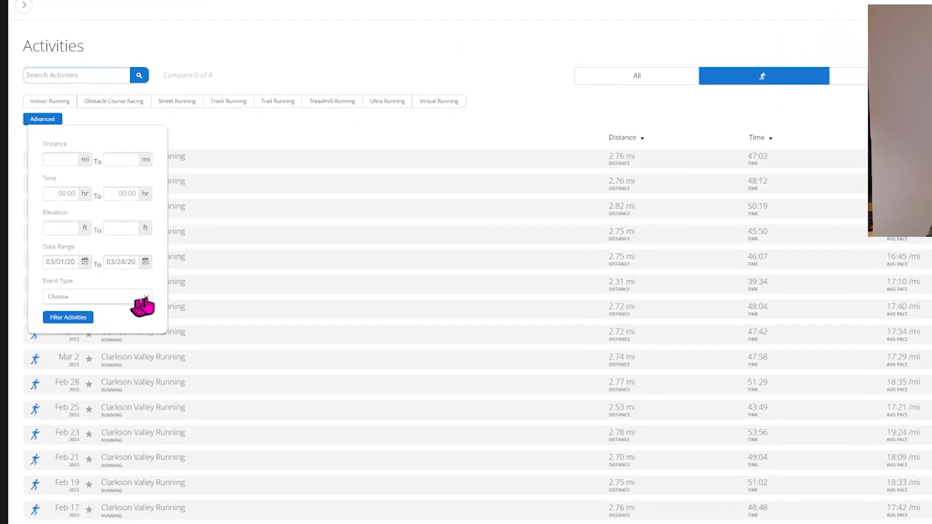
left_click(147, 297)
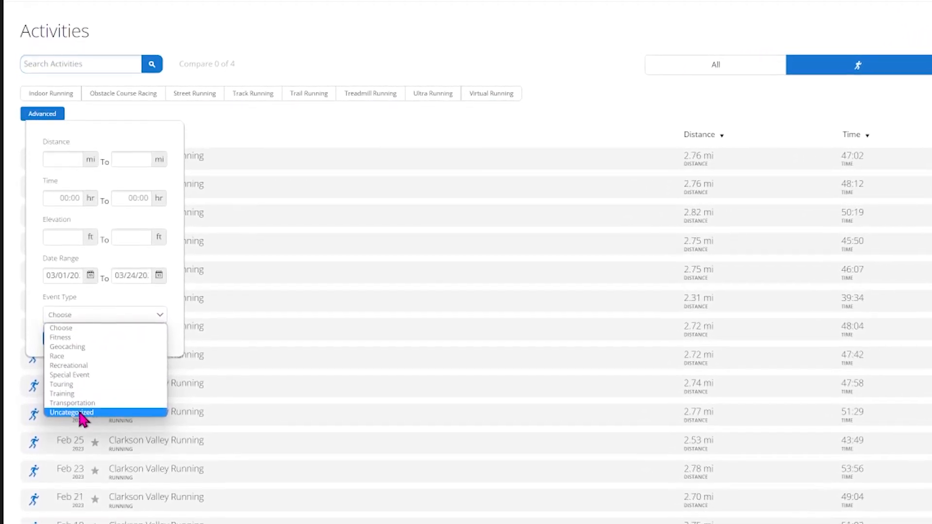
left_click(81, 413)
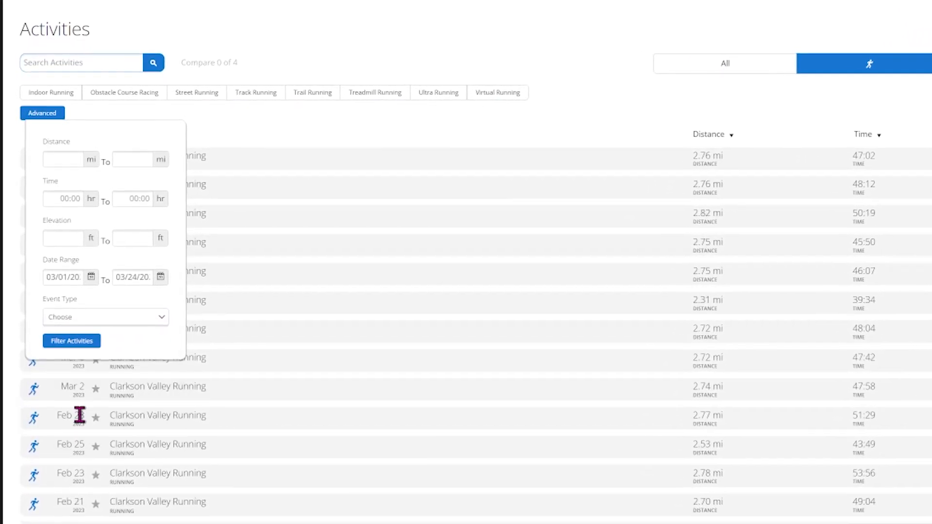
left_click(74, 350)
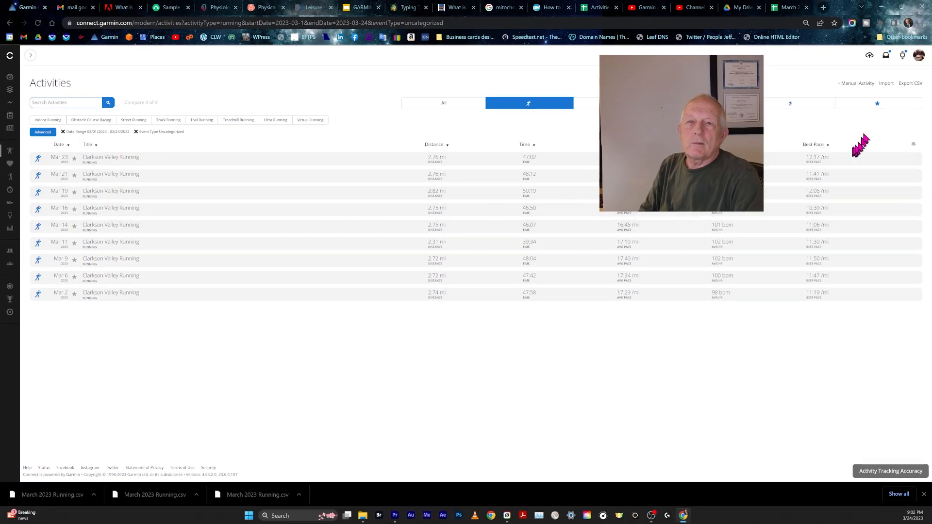
- Export the filtered running activities as a CSV file named march in the Downloads folder
left_click(910, 85)
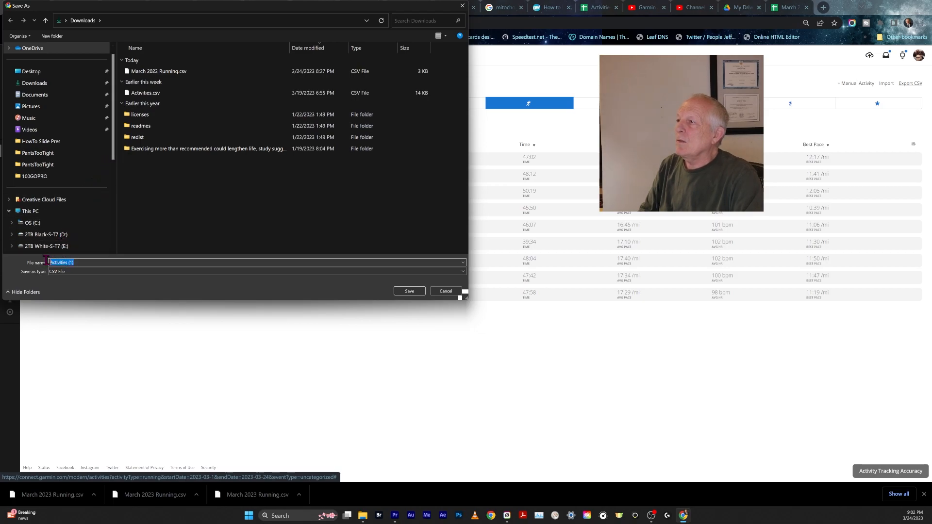
type("mar")
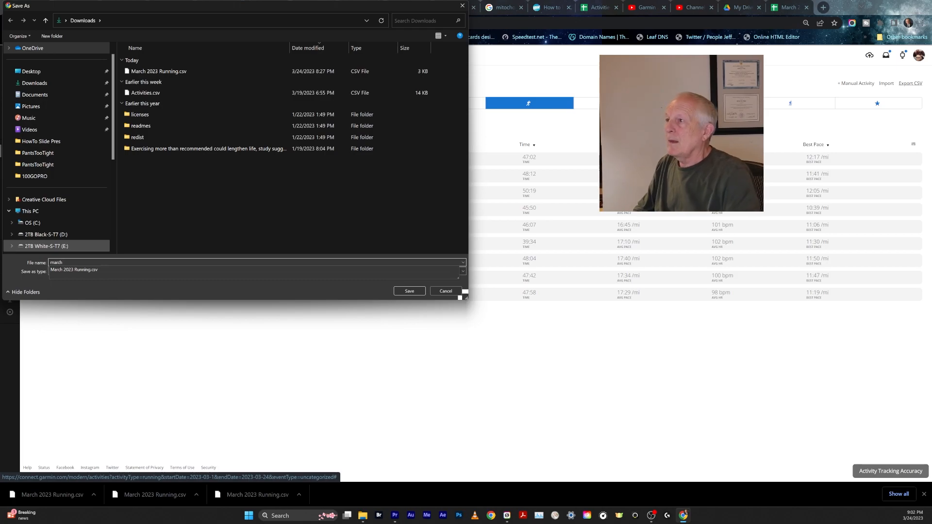
type("ch")
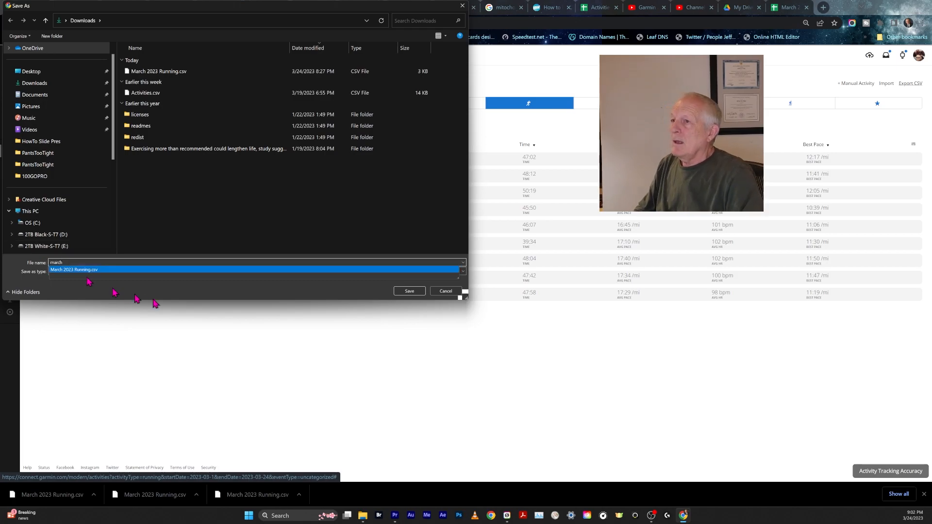
left_click(411, 291)
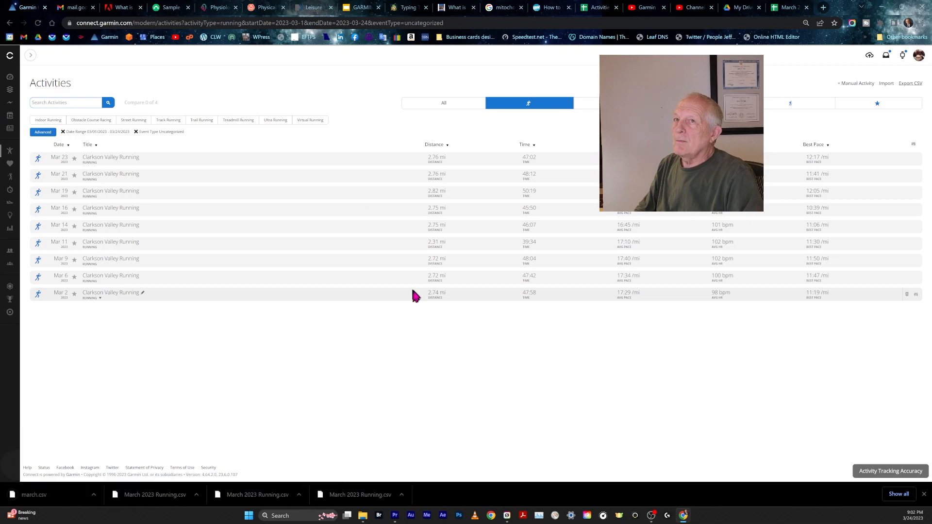
- Switch to Google Drive, create a blank Google Sheets spreadsheet and name it march
left_click(730, 10)
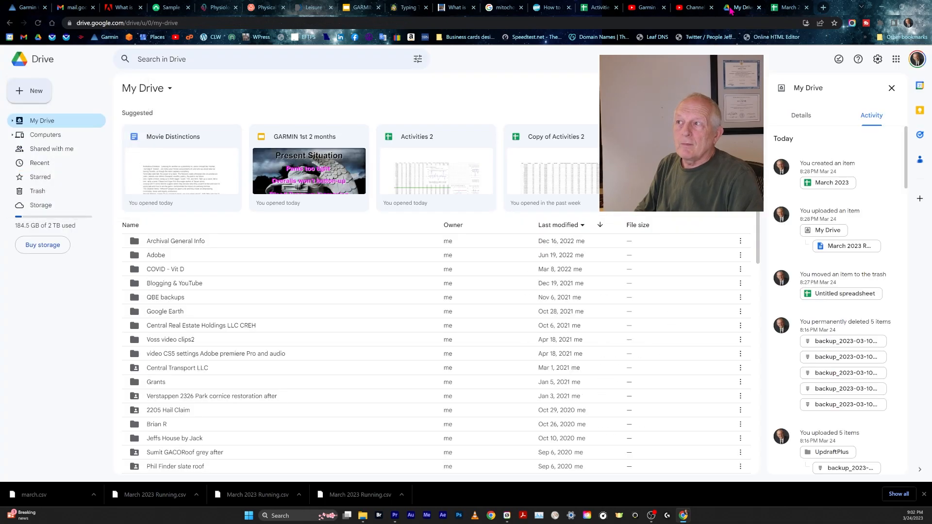
left_click(37, 97)
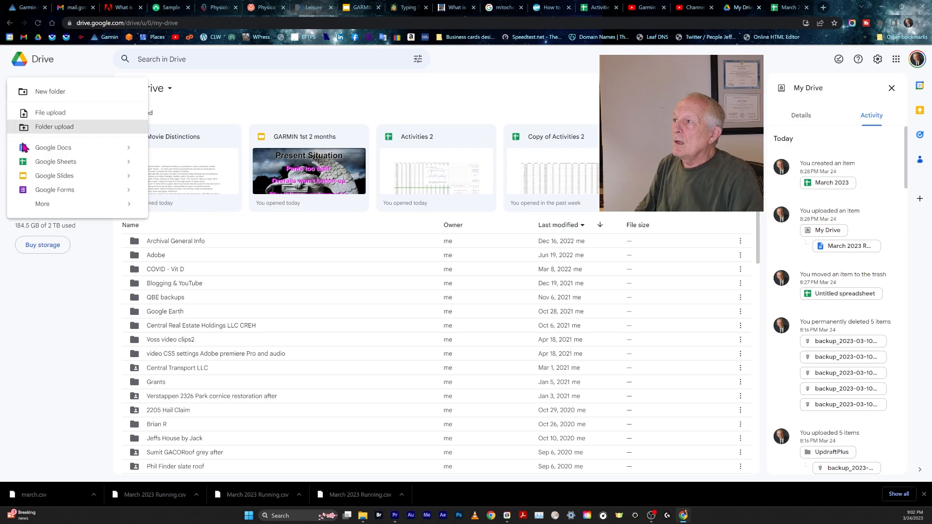
left_click(58, 164)
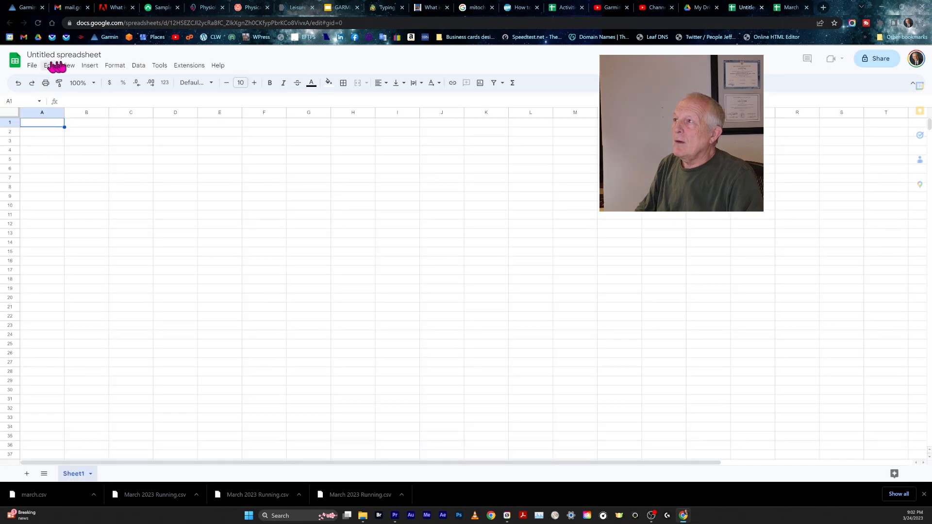
left_click(79, 52)
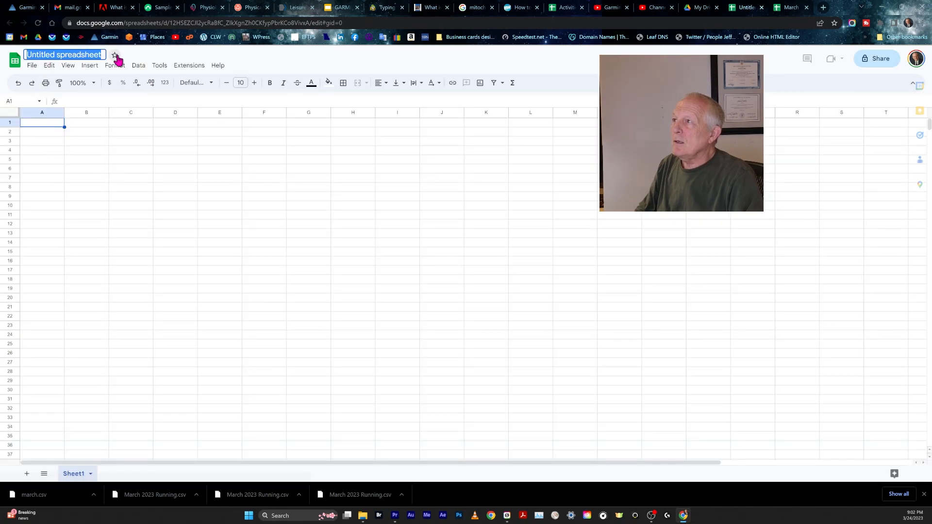
type("march")
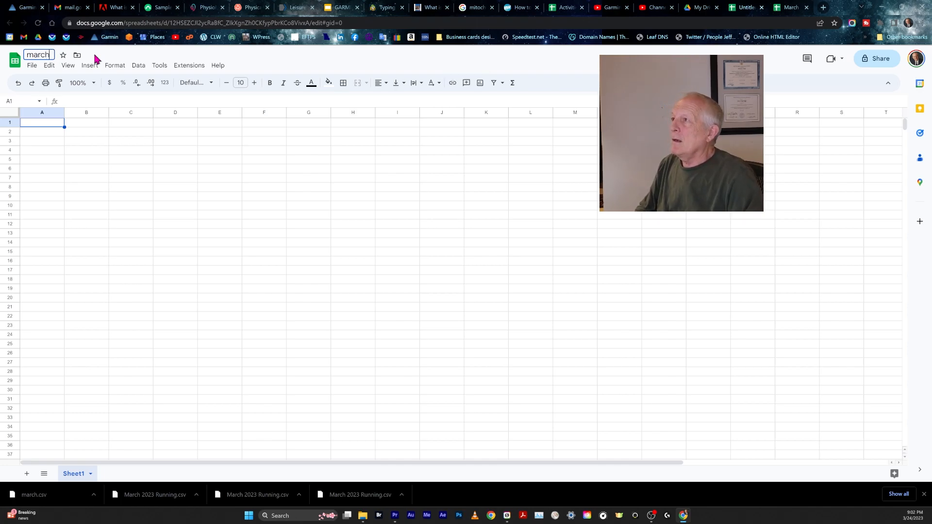
- Import march.csv from the Downloads folder as a new spreadsheet with automatic separator detection, and open the imported sheet
left_click(32, 67)
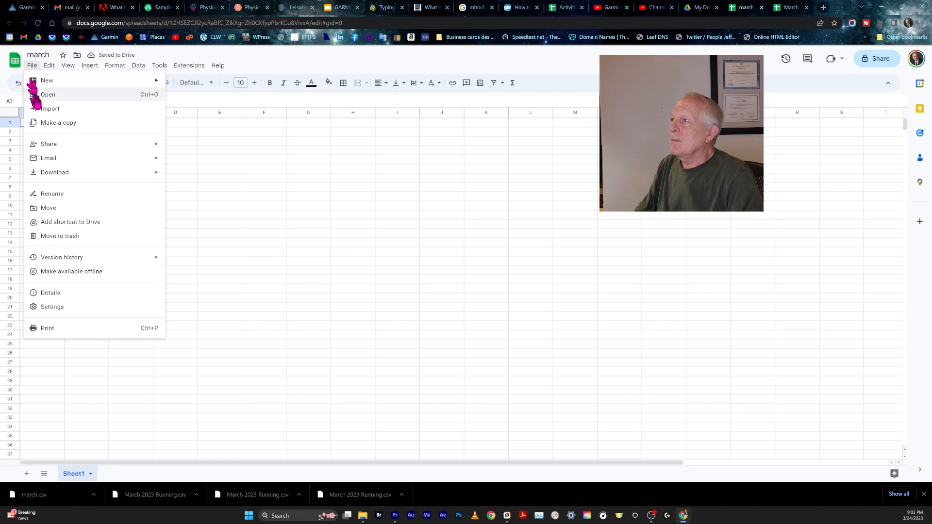
left_click(41, 109)
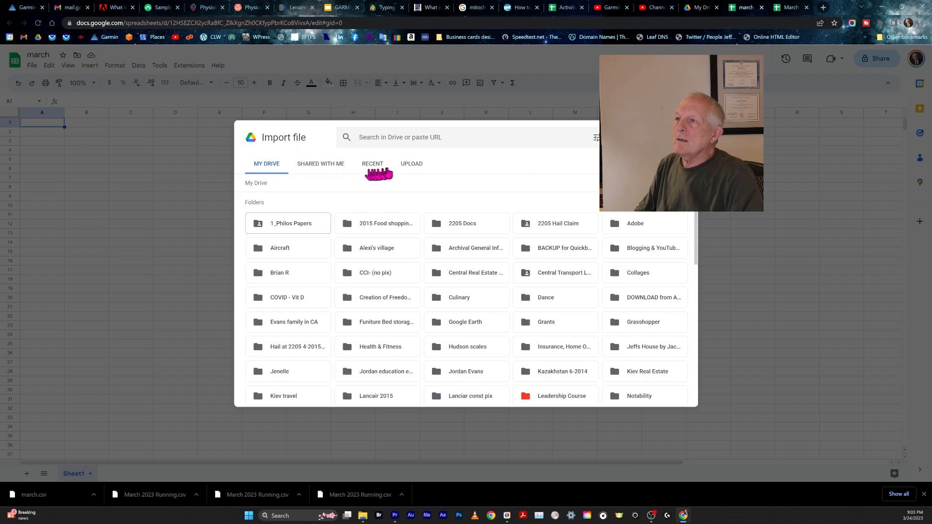
left_click(416, 167)
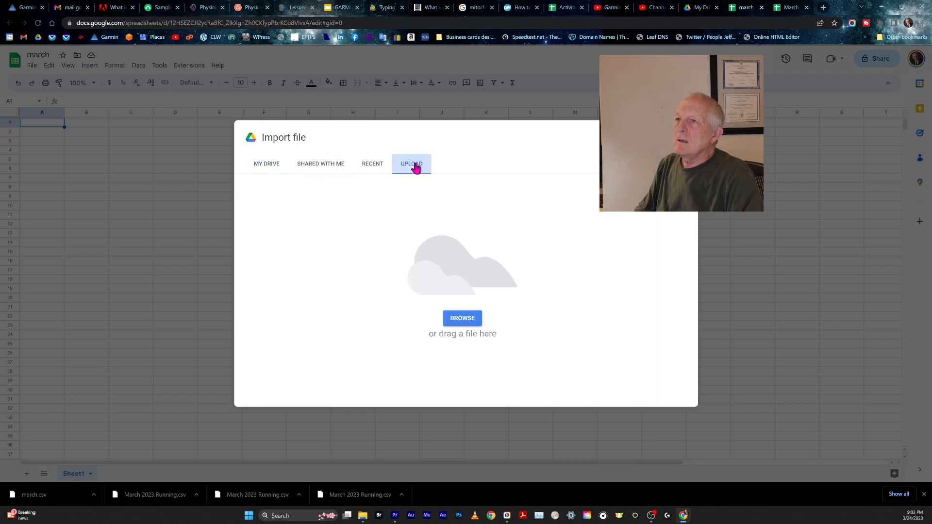
left_click(462, 318)
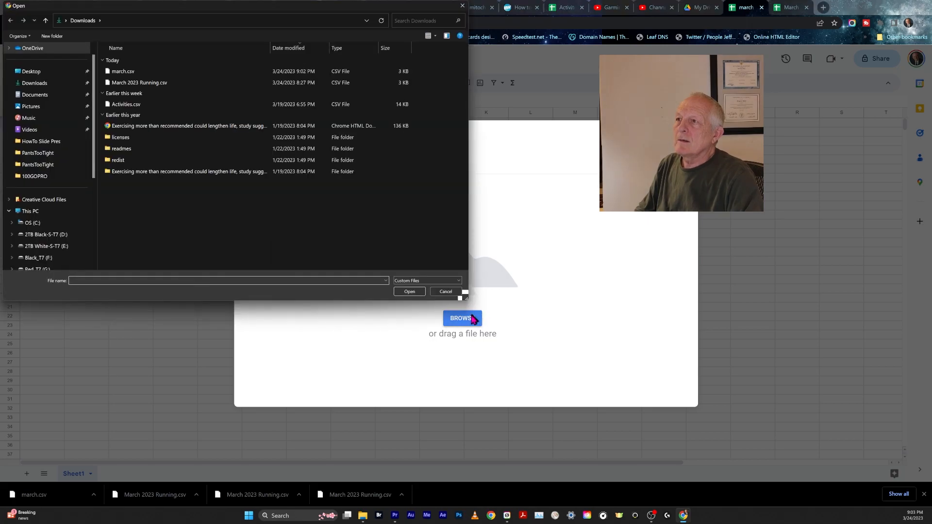
left_click(117, 75)
double_click(115, 78)
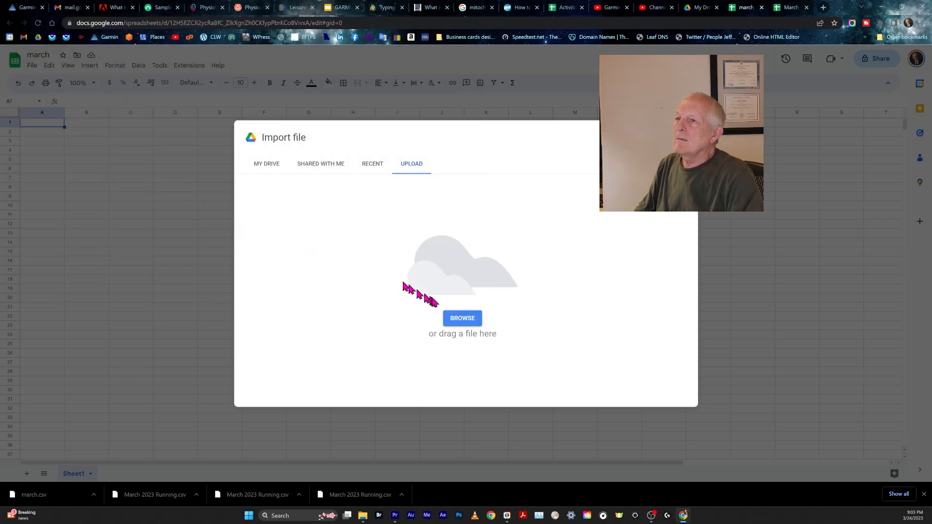
left_click(508, 325)
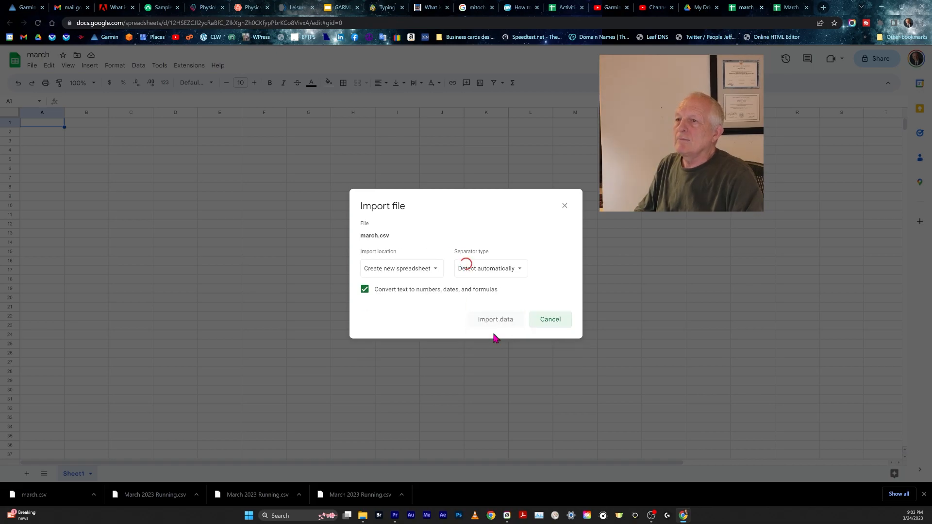
left_click(452, 251)
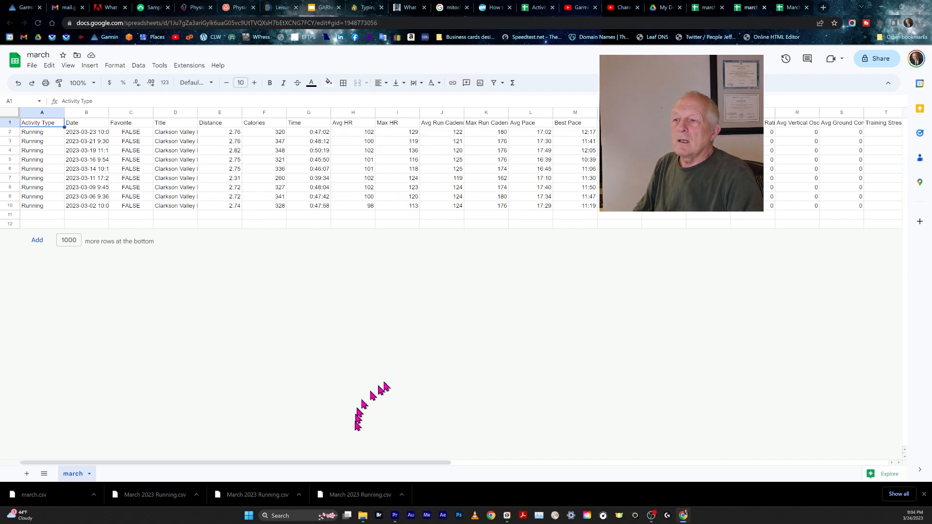
left_click_drag(382, 465, 888, 465)
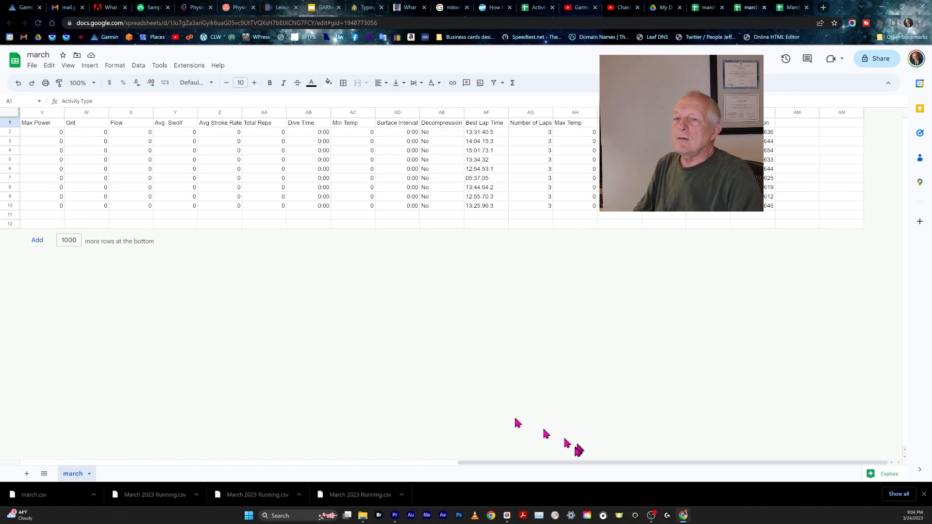
left_click_drag(568, 462, 90, 445)
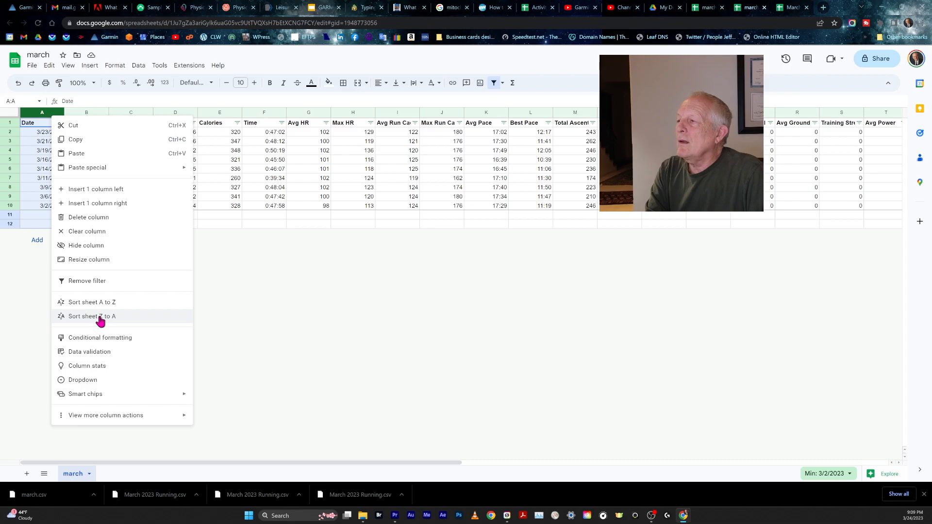
- Sort the sheet by the Date column from A to Z and move the header row from row 10 back to row 1
left_click(100, 317)
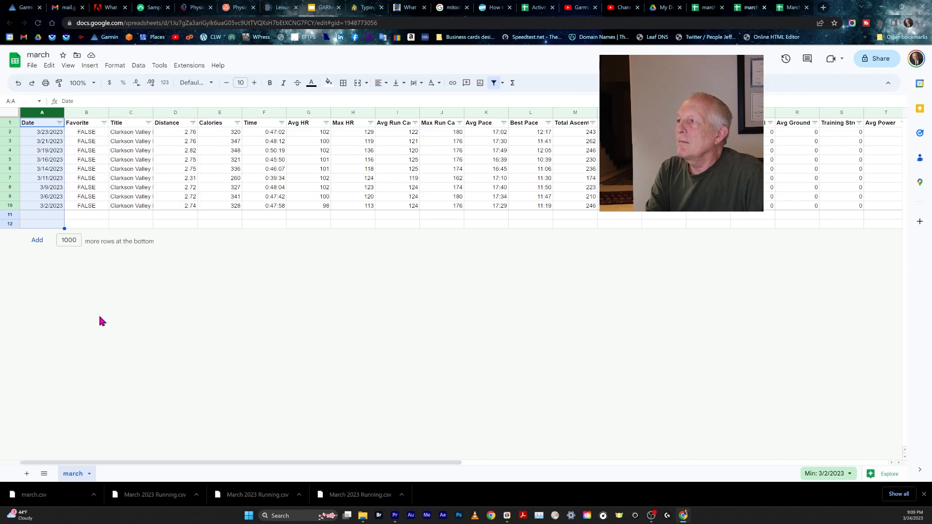
right_click(35, 112)
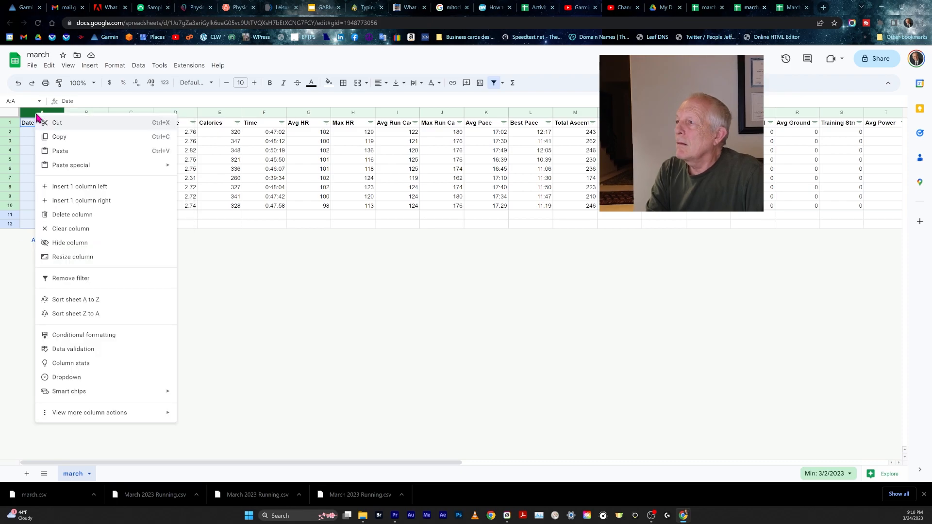
left_click(75, 300)
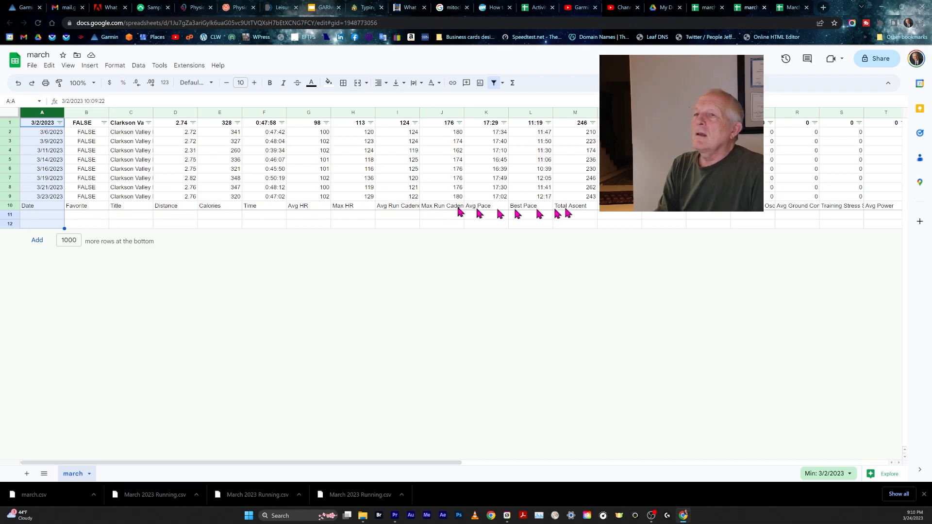
left_click(14, 208)
left_click_drag(14, 208, 13, 117)
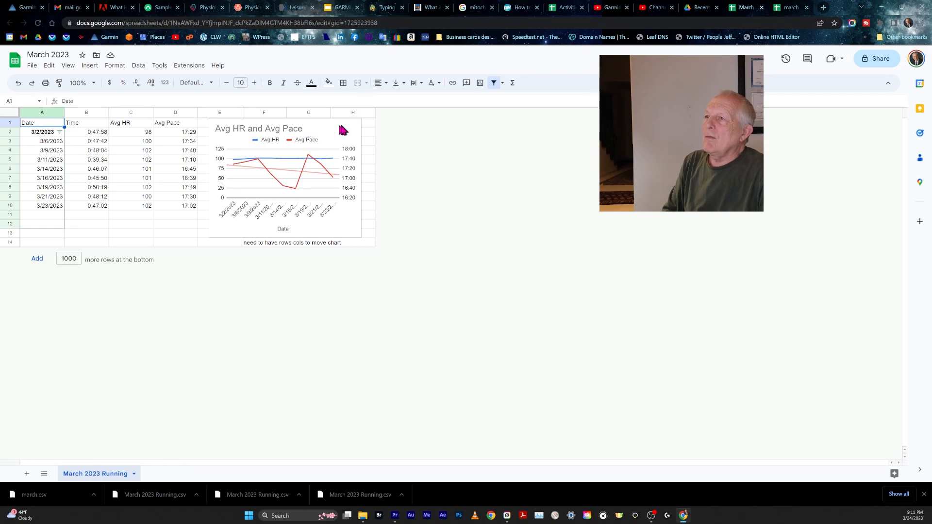
- In the March 2023 spreadsheet, shift the Avg HR and Avg Pace chart slightly to the right and clear the note in cell F14
left_click_drag(330, 130, 348, 139)
left_click_drag(340, 136, 341, 128)
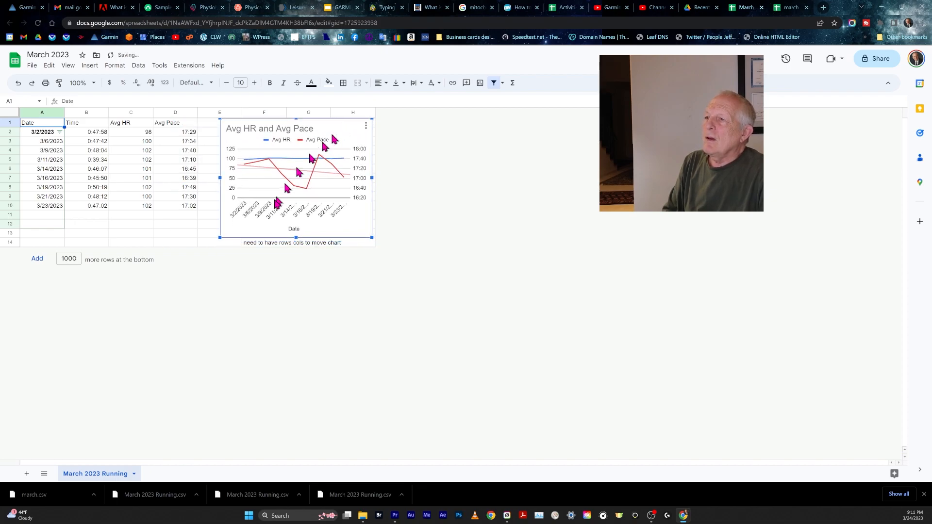
left_click(271, 246)
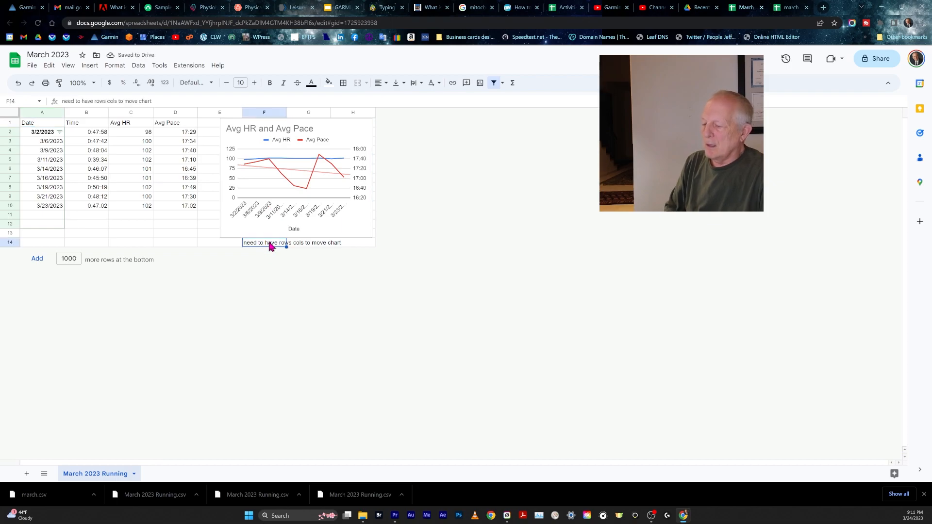
key("Delete")
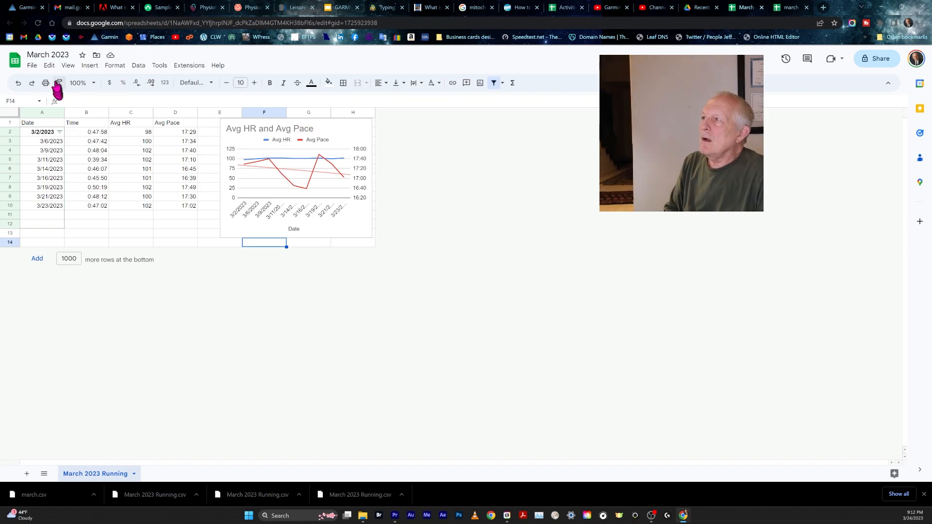
- Insert an empty column chart on the March 2023 Running sheet and delete it again
left_click(89, 67)
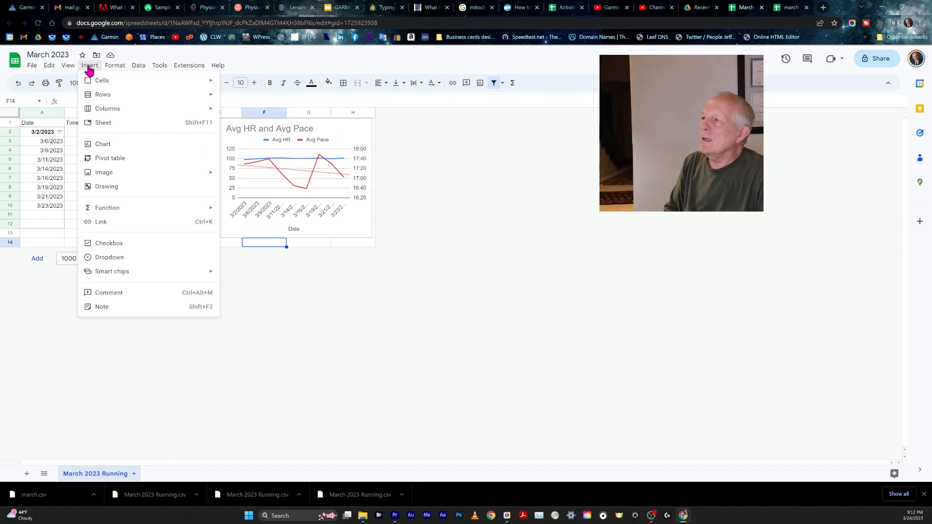
mouse_move(113, 175)
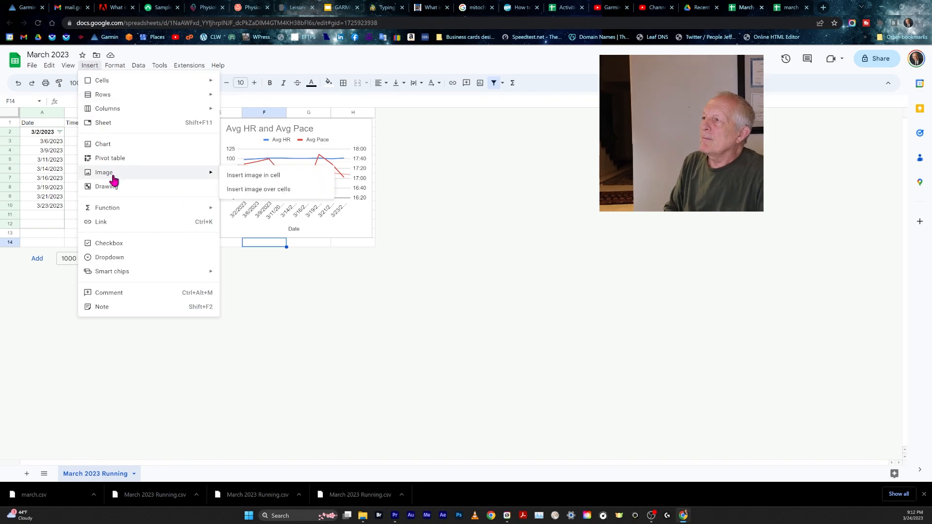
left_click(105, 145)
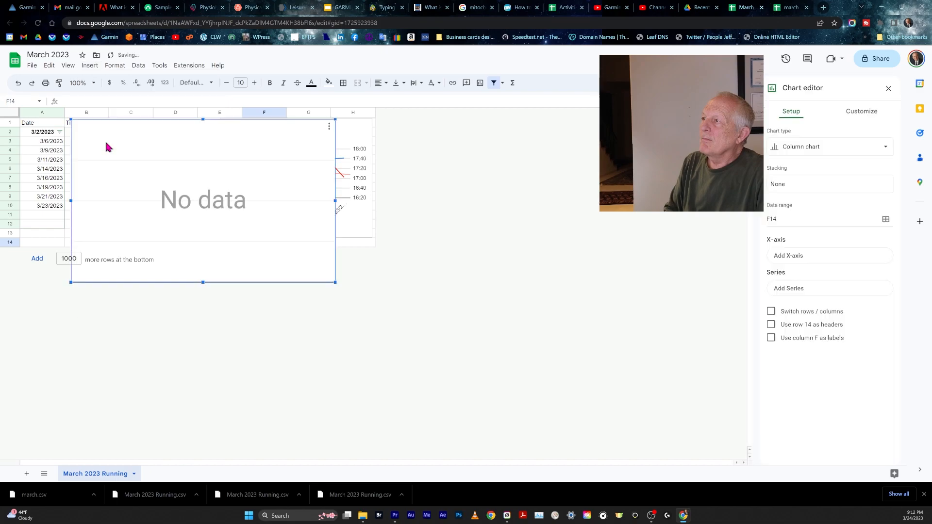
left_click_drag(219, 137, 186, 165)
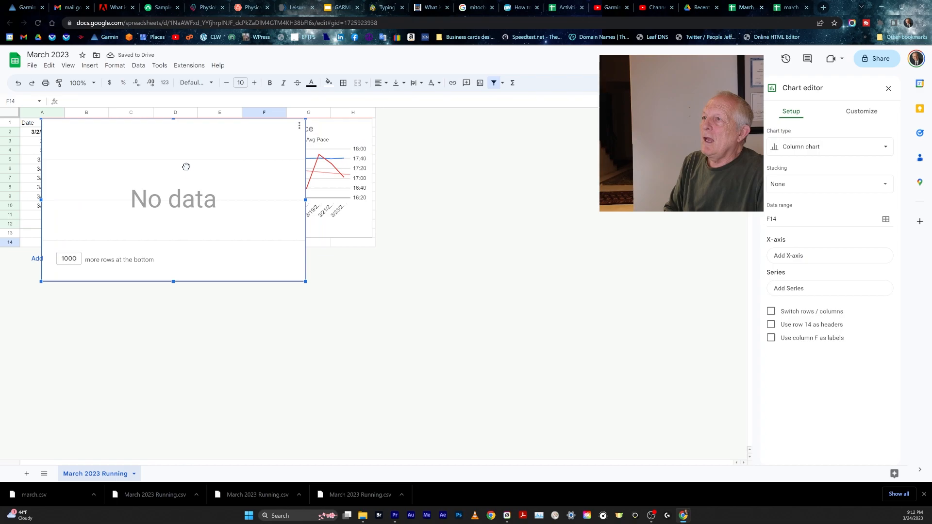
left_click(299, 128)
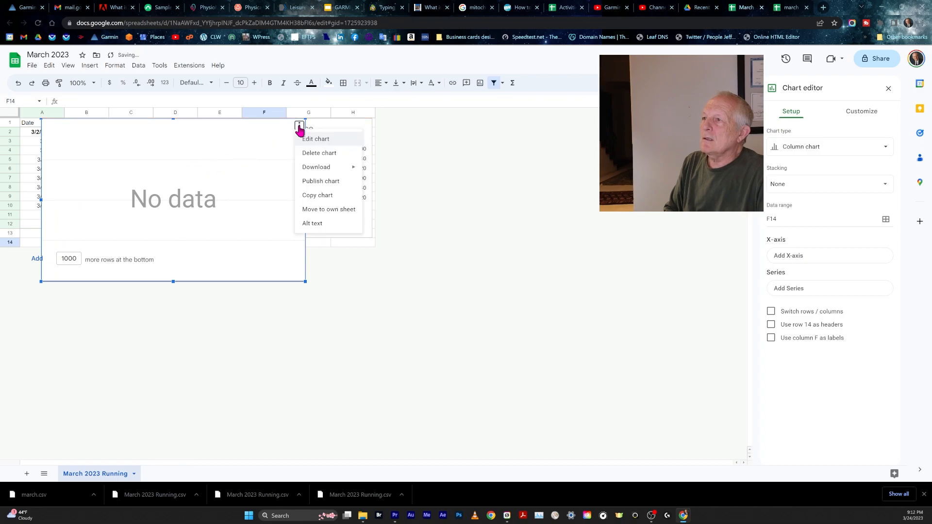
left_click(312, 159)
- Open the Avg HR and Avg Pace chart for editing and stretch its lower edge down to the end of row 14
left_click(334, 135)
left_click(366, 127)
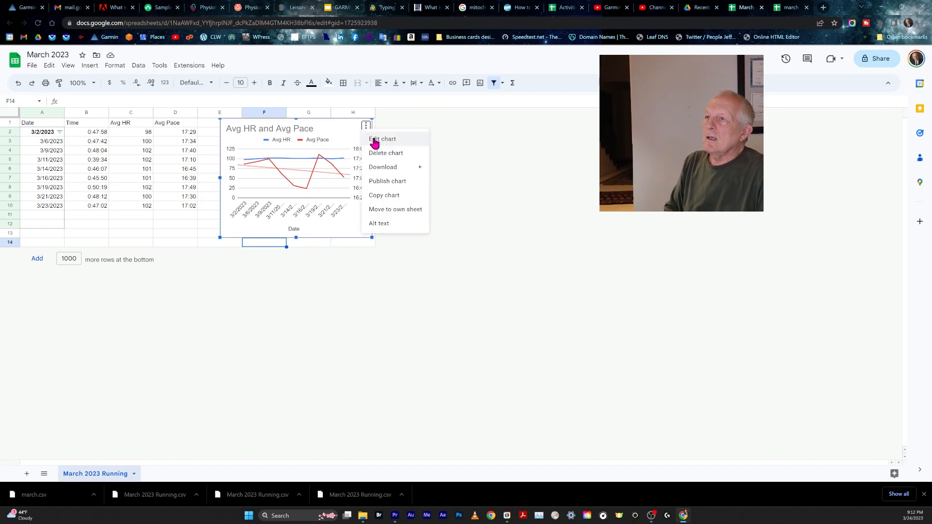
left_click(375, 141)
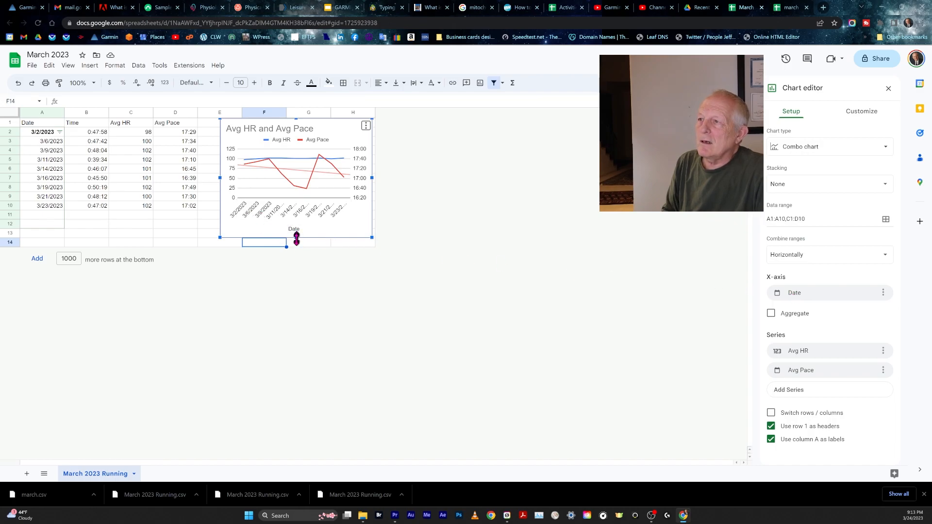
left_click_drag(296, 238, 296, 246)
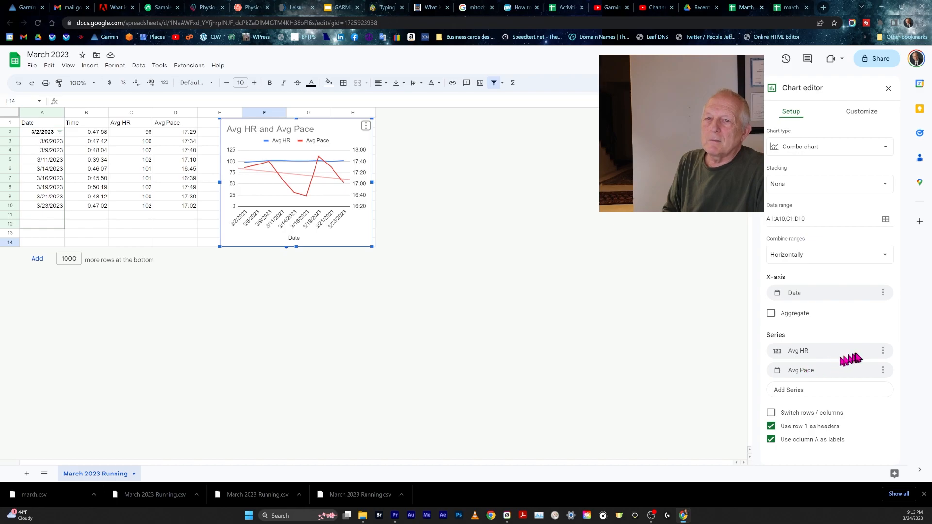
- Examine the options for the Avg HR series and the fields offered for an additional series, leaving the chart setup as it is
left_click(883, 351)
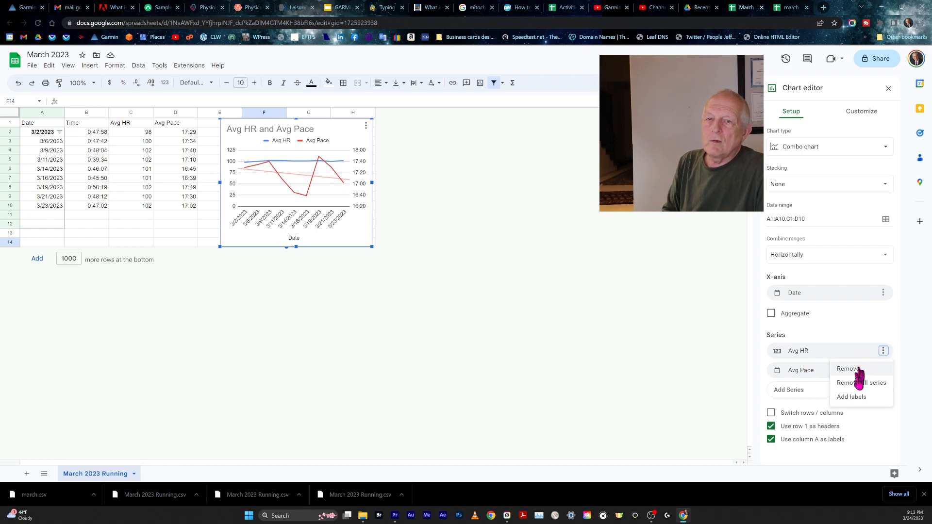
left_click(844, 330)
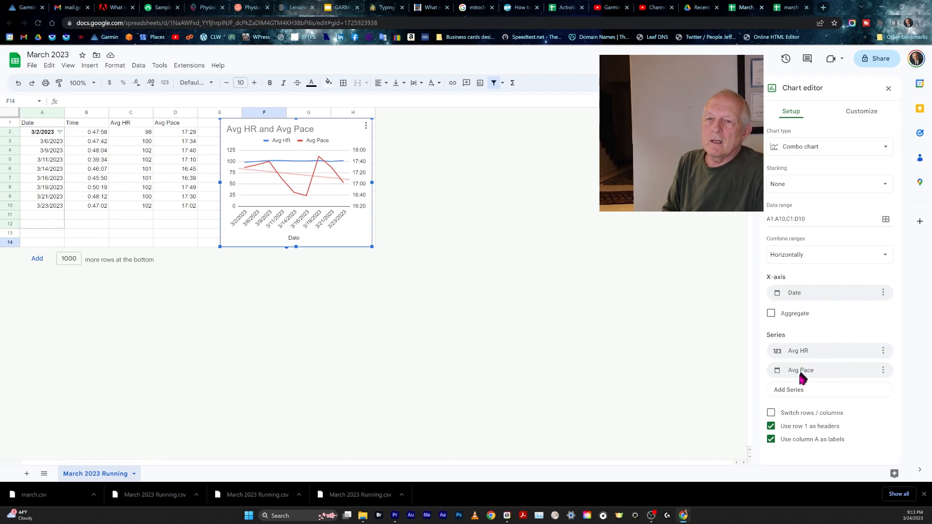
left_click(799, 393)
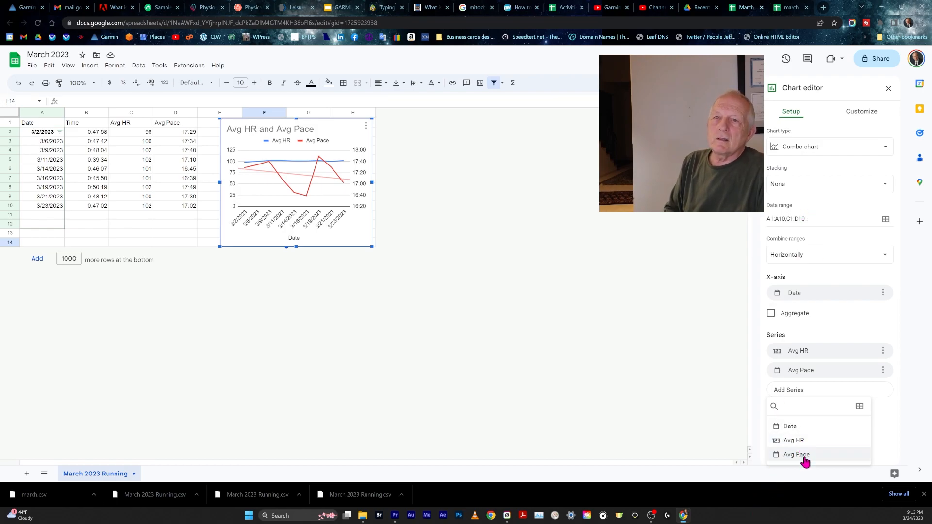
left_click(699, 419)
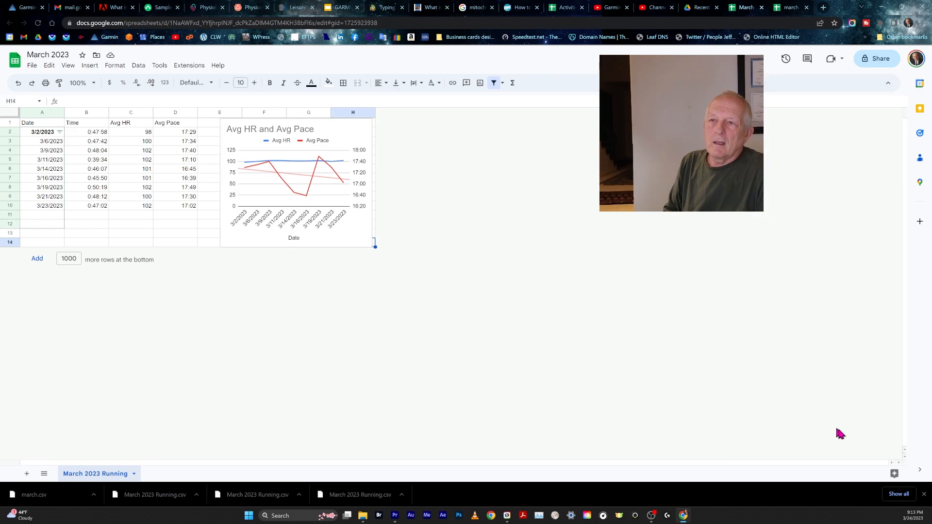
- Reopen the Avg HR and Avg Pace chart for editing and review the available chart types and the Avg HR series formatting
left_click(359, 132)
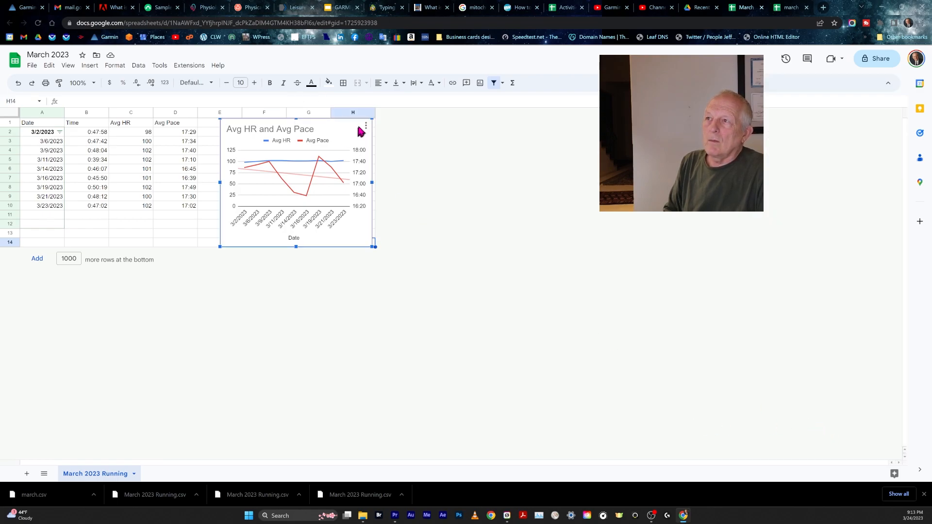
left_click(365, 127)
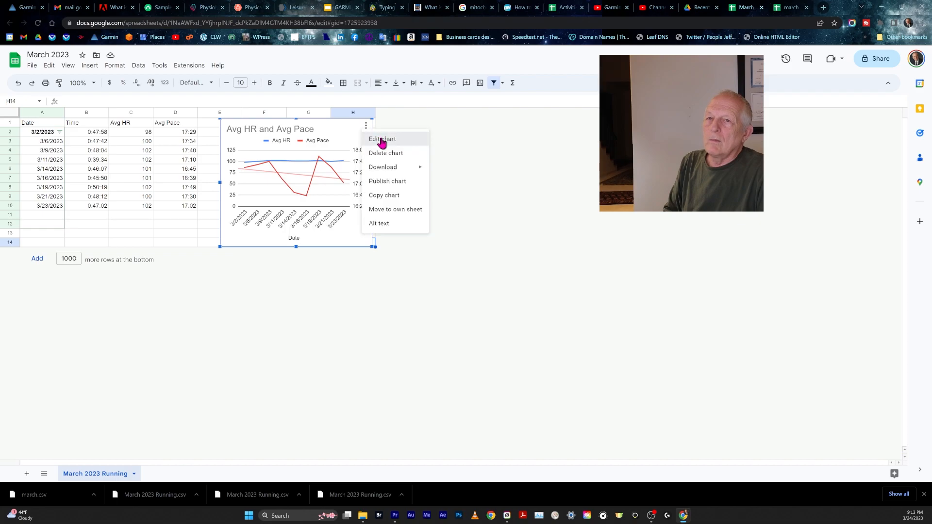
left_click(382, 140)
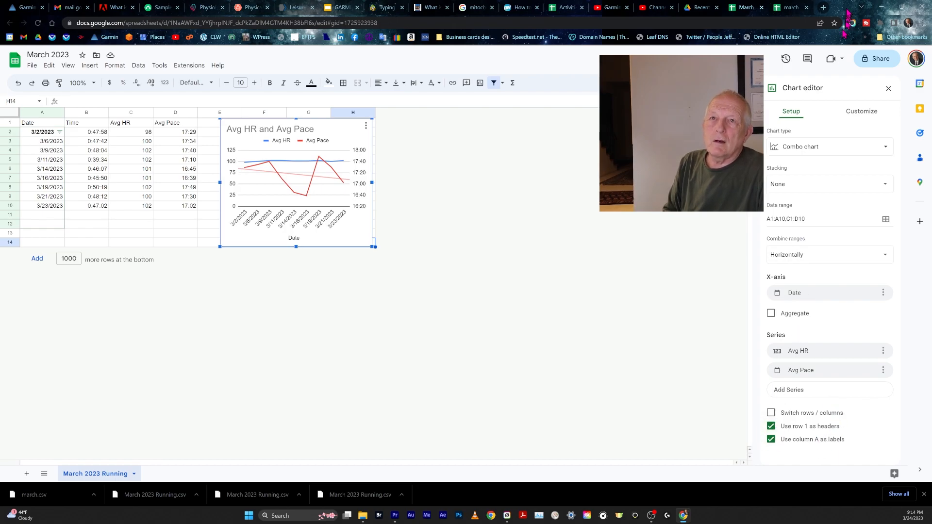
left_click(885, 150)
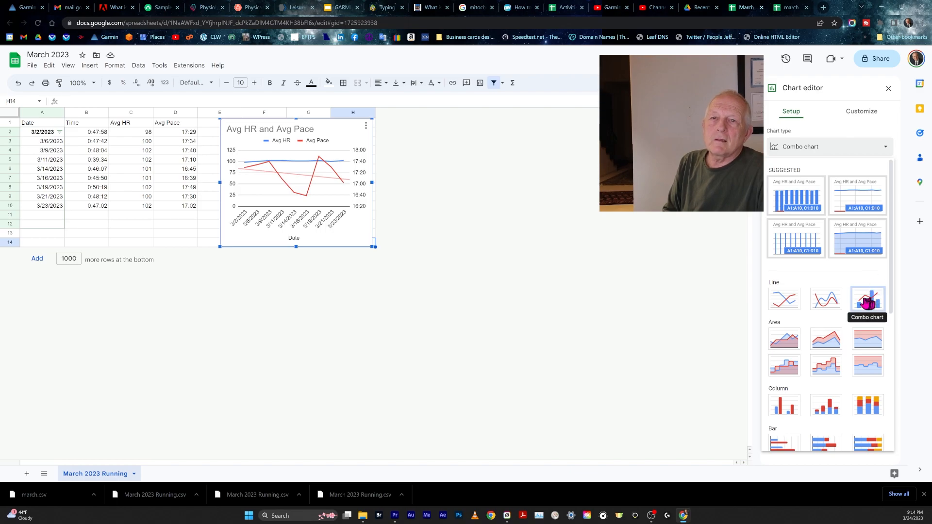
left_click(866, 115)
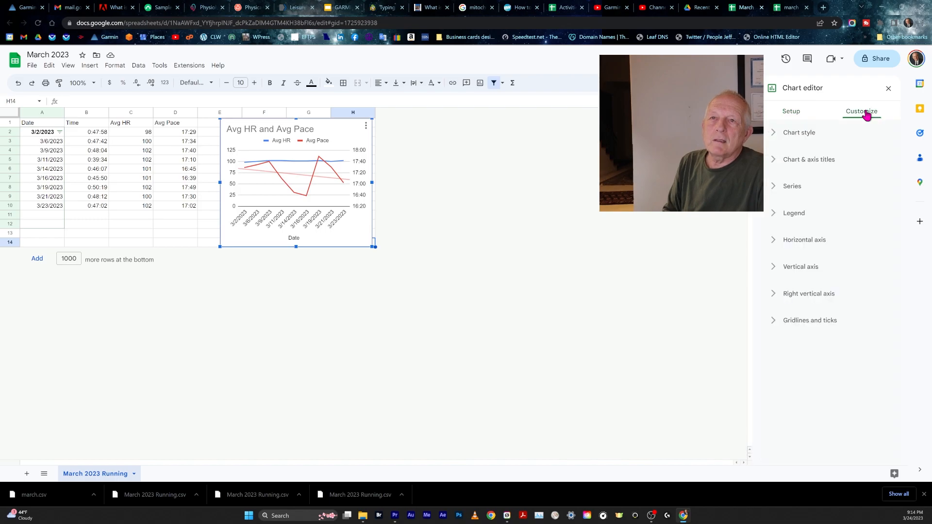
left_click(775, 189)
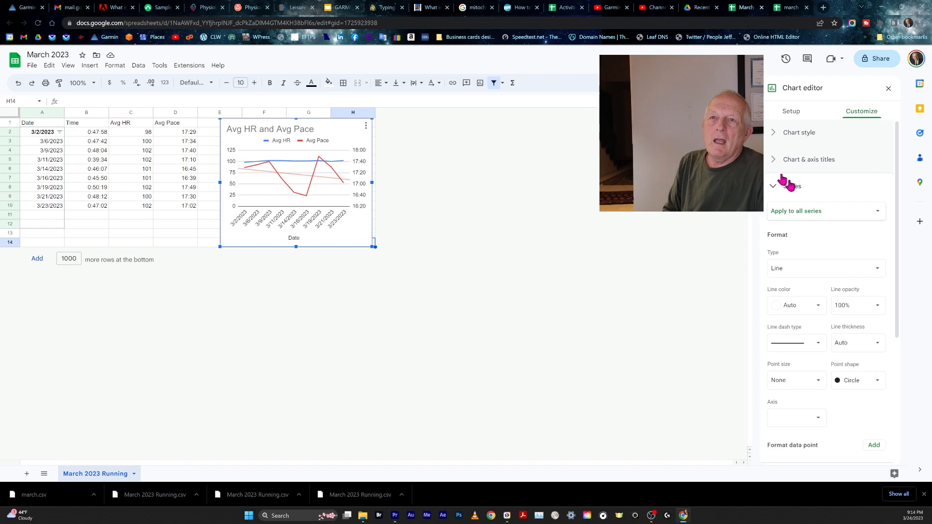
left_click(879, 213)
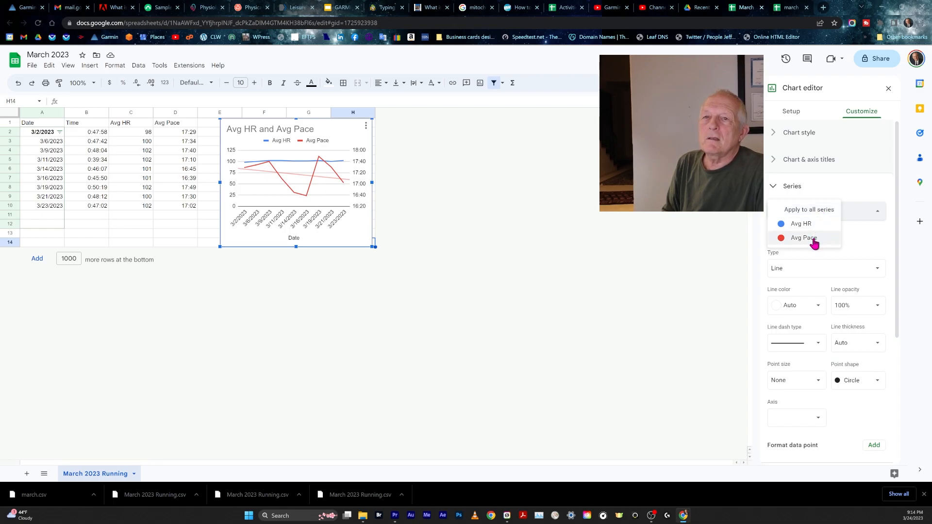
left_click(799, 226)
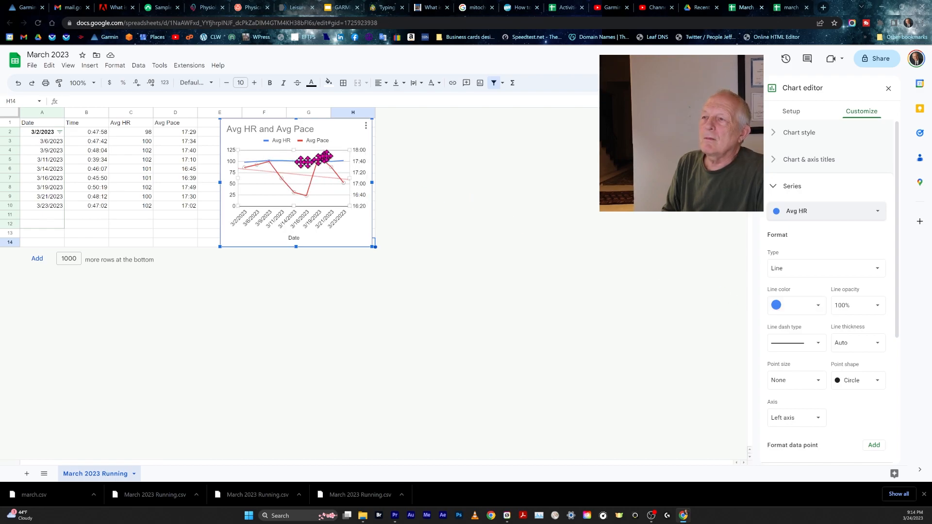
left_click(374, 131)
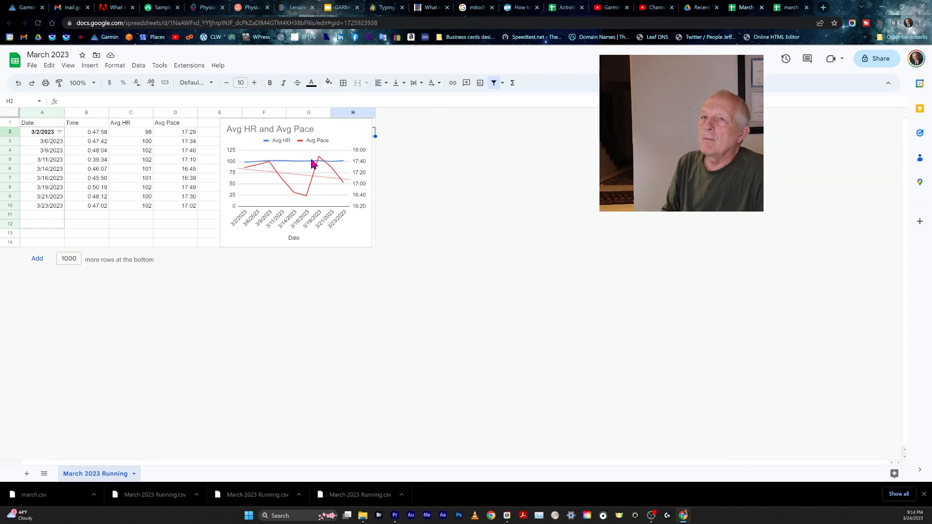
- Open the chart's series customization again and choose Avg HR as the series to format
left_click(366, 127)
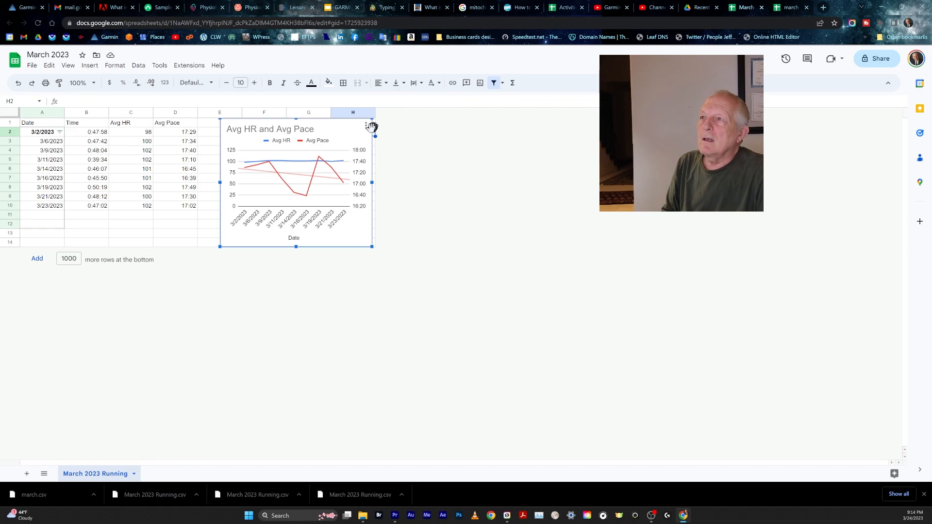
left_click(365, 129)
left_click(376, 140)
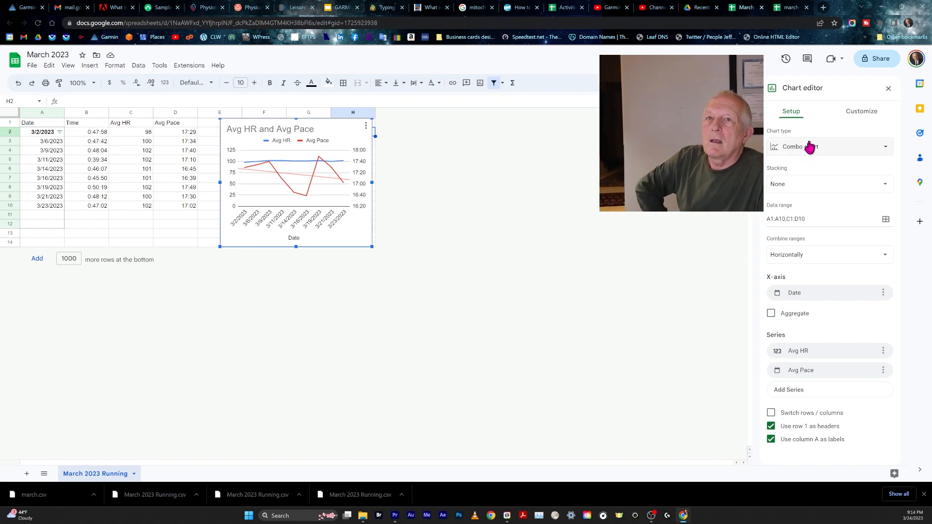
left_click(854, 113)
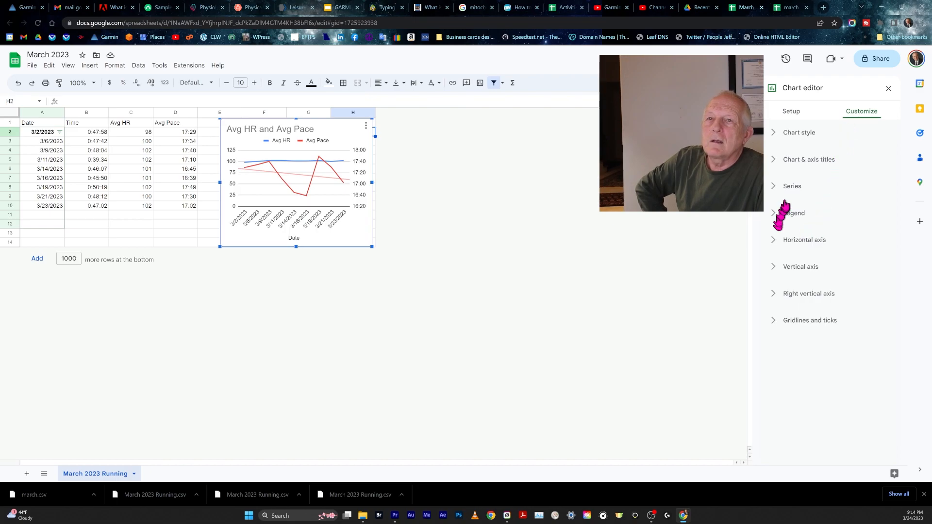
left_click(775, 189)
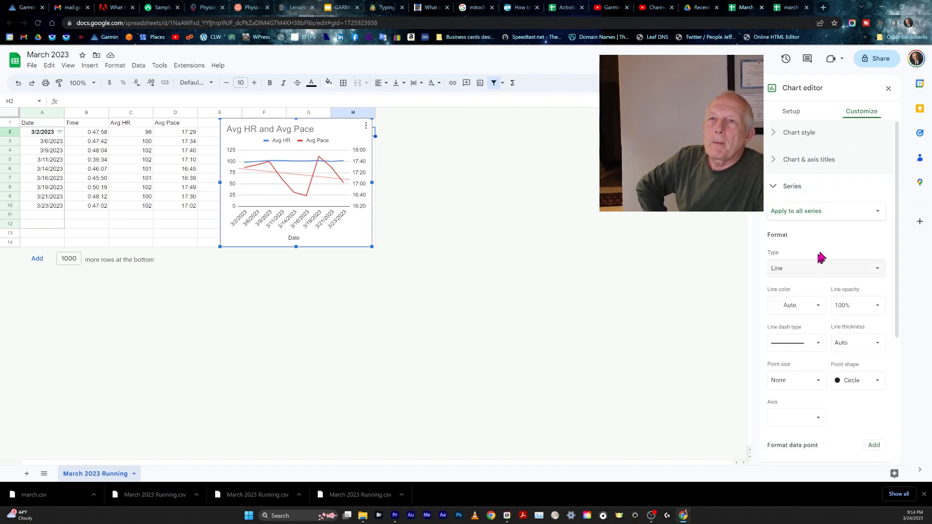
left_click(874, 212)
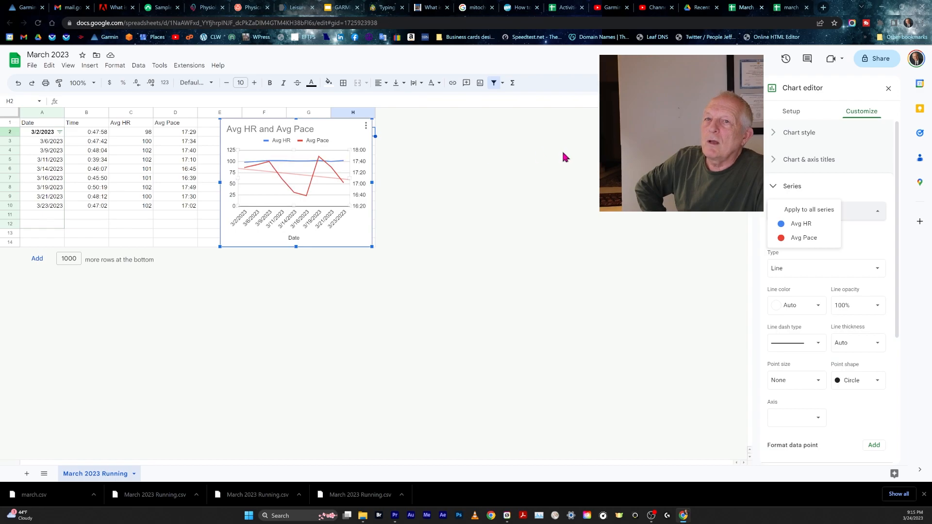
left_click(805, 224)
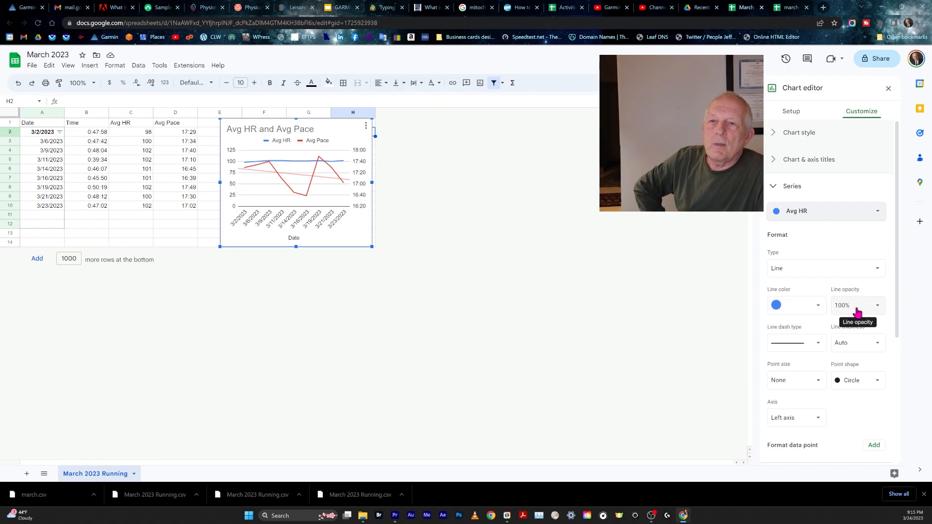
- Add a linear trendline to the Avg HR series and remove it again
scroll(856, 309, "down", 2)
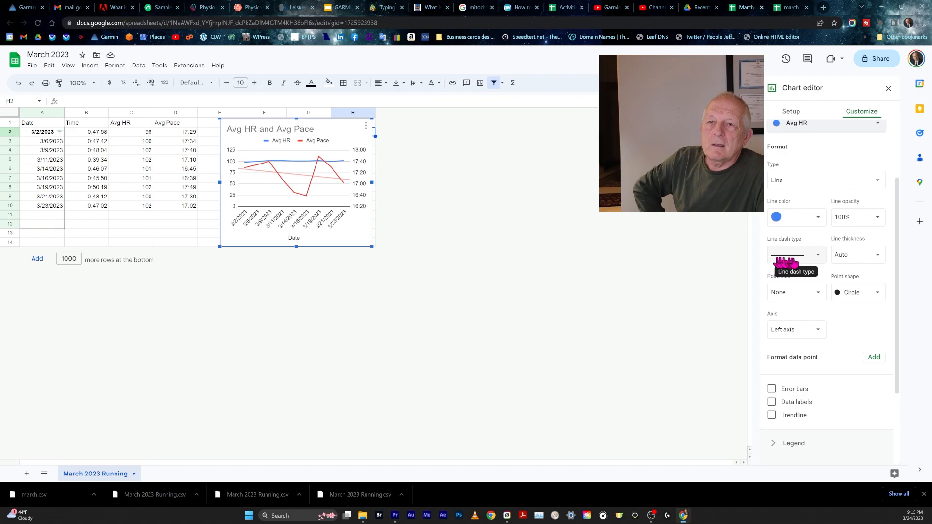
scroll(805, 255, "down", 2)
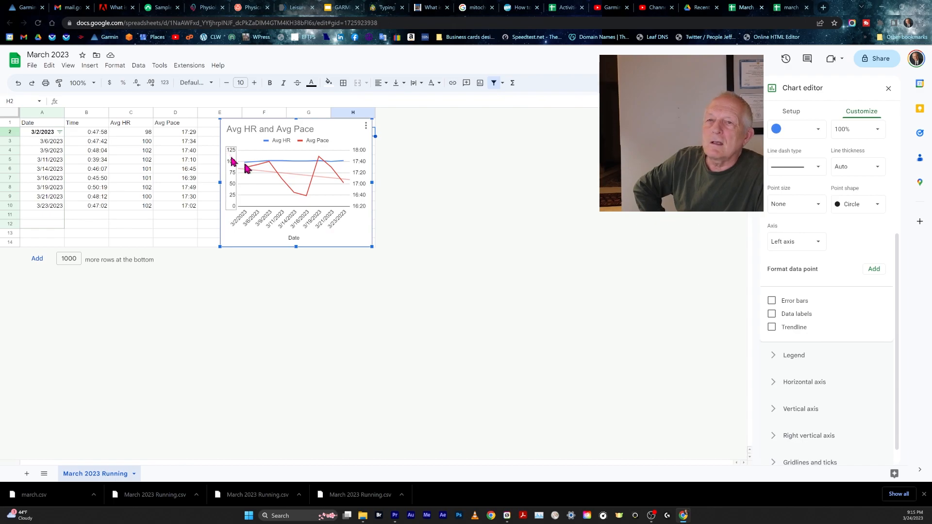
scroll(813, 328, "down", 1)
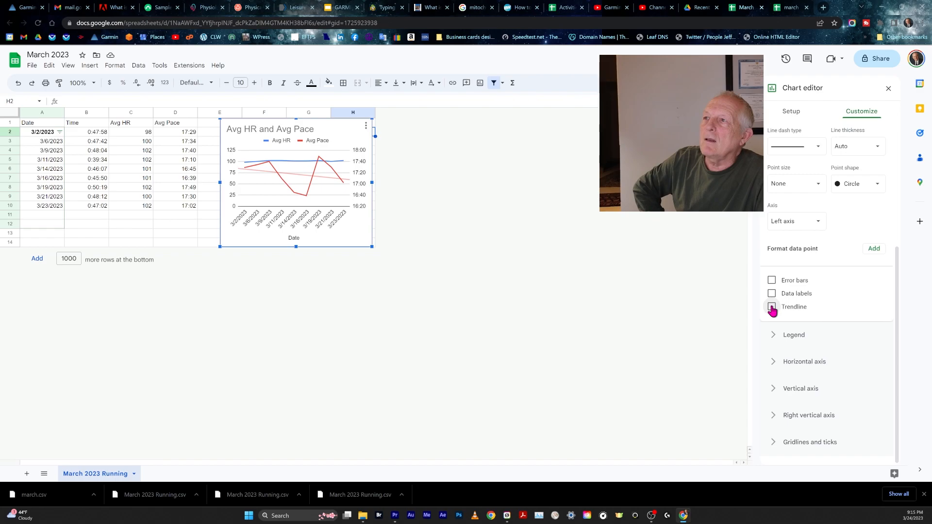
left_click(771, 307)
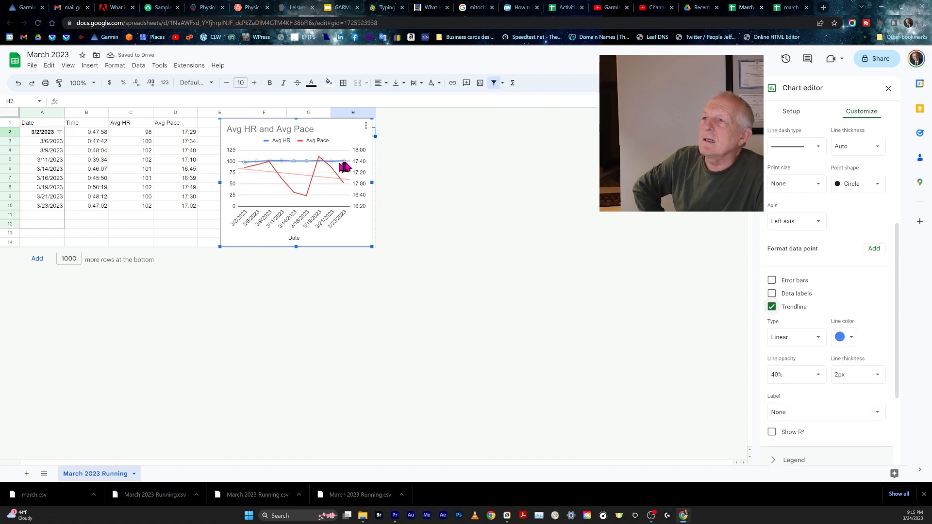
left_click(772, 307)
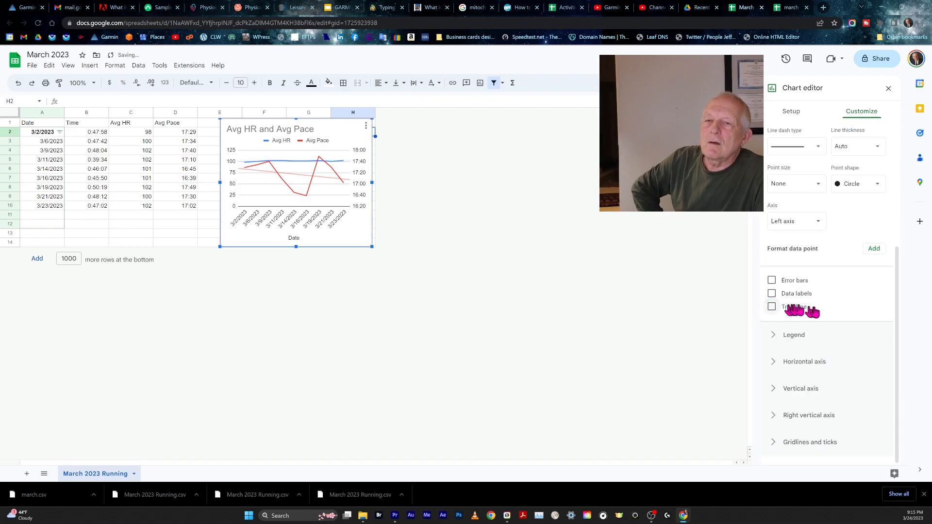
- Switch the series being formatted in the chart from Avg HR to Avg Pace
scroll(815, 311, "up", 1)
scroll(815, 310, "up", 3)
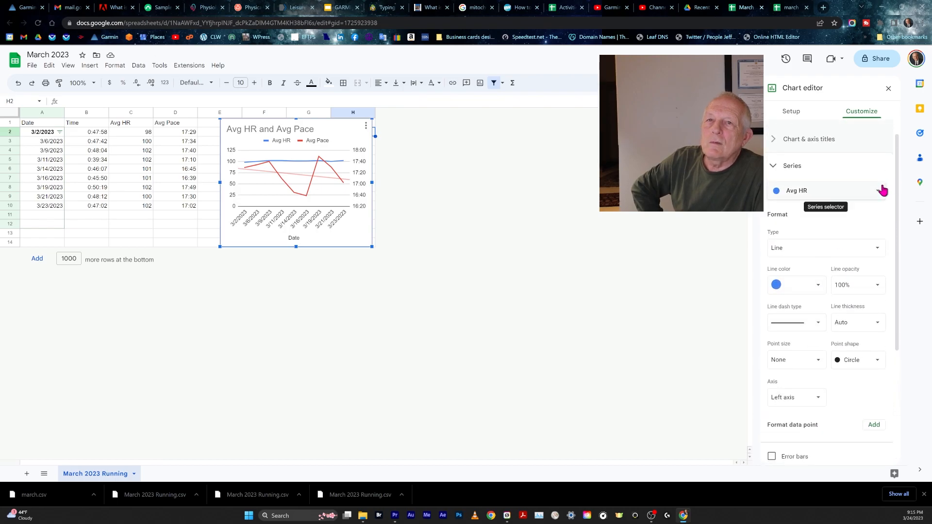
left_click(876, 190)
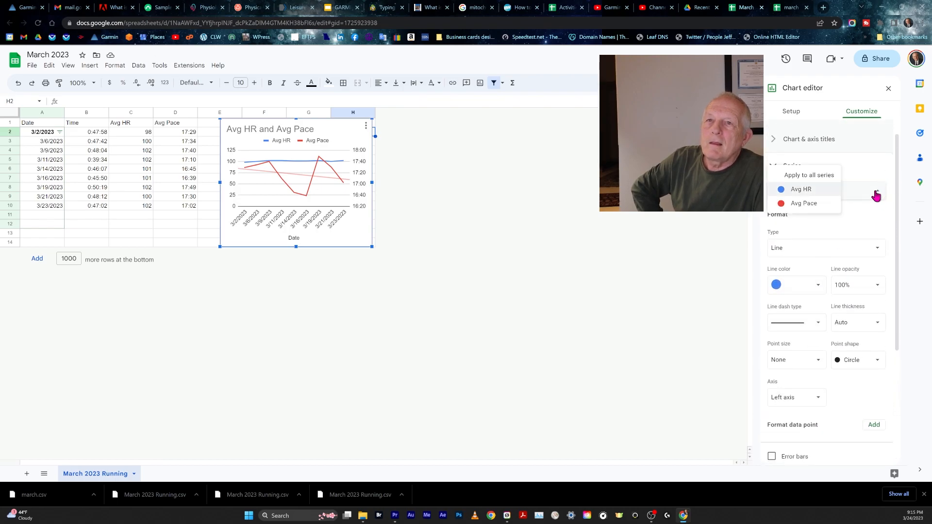
left_click(796, 204)
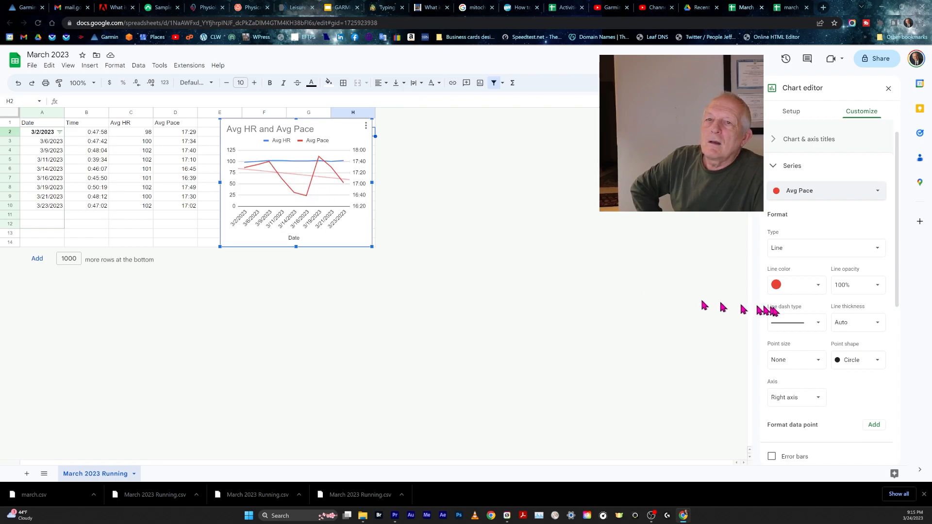
- Remove the linear trendline from the Avg Pace series and add it back, then review its trendline settings
scroll(812, 328, "down", 1)
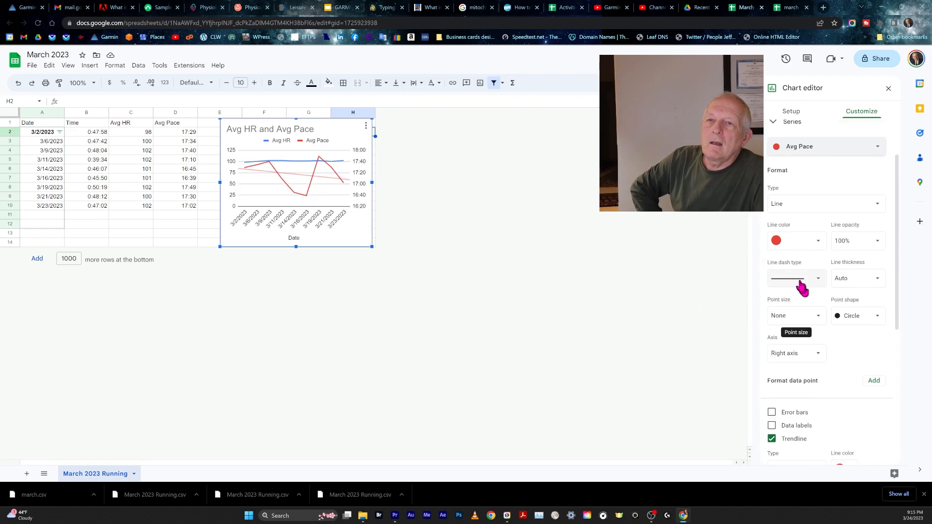
scroll(796, 283, "down", 1)
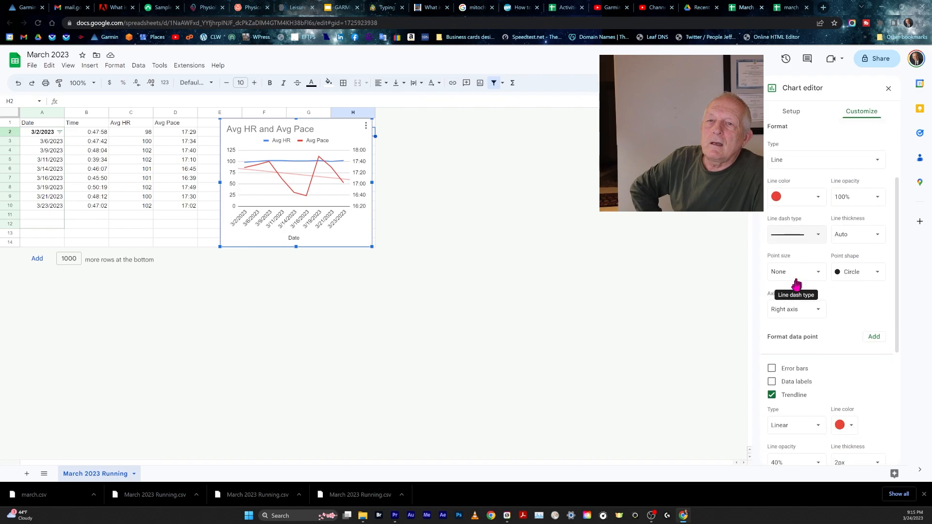
scroll(827, 280, "down", 2)
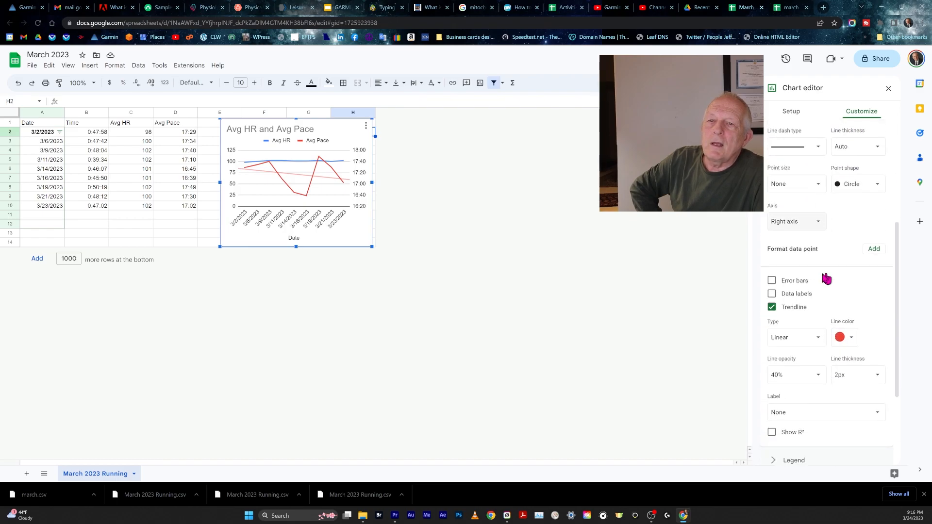
left_click(772, 307)
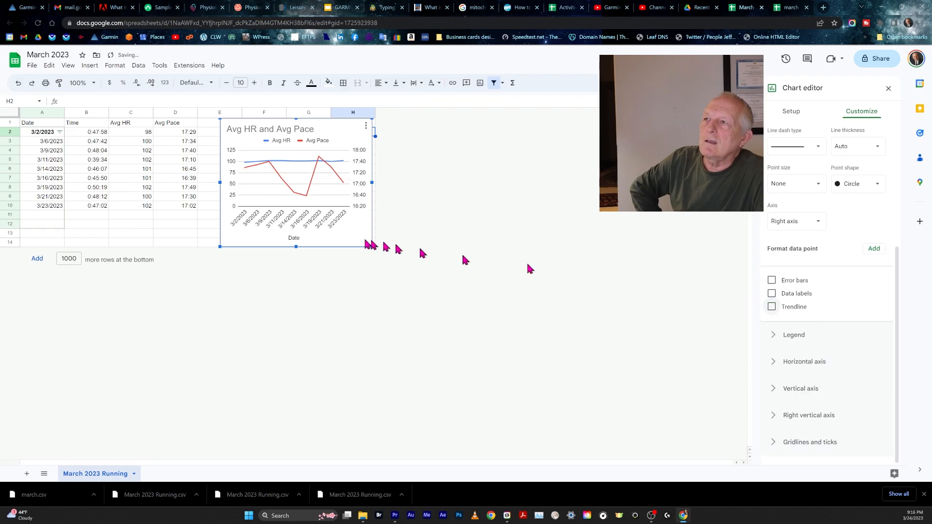
left_click(771, 307)
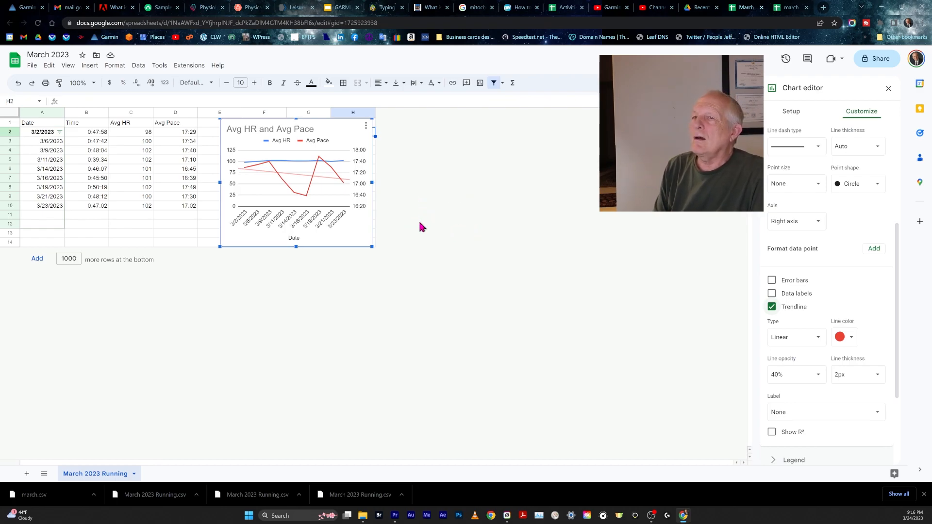
scroll(831, 320, "down", 3)
scroll(823, 314, "up", 6)
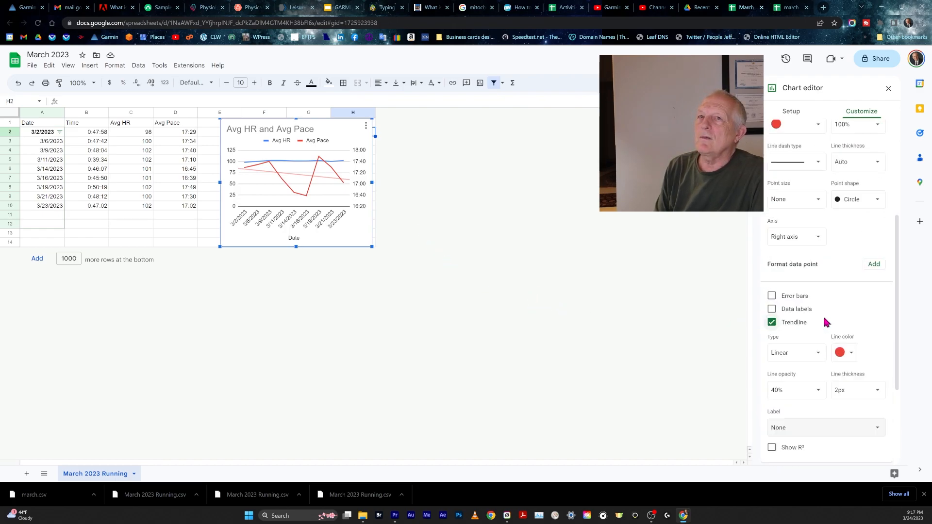